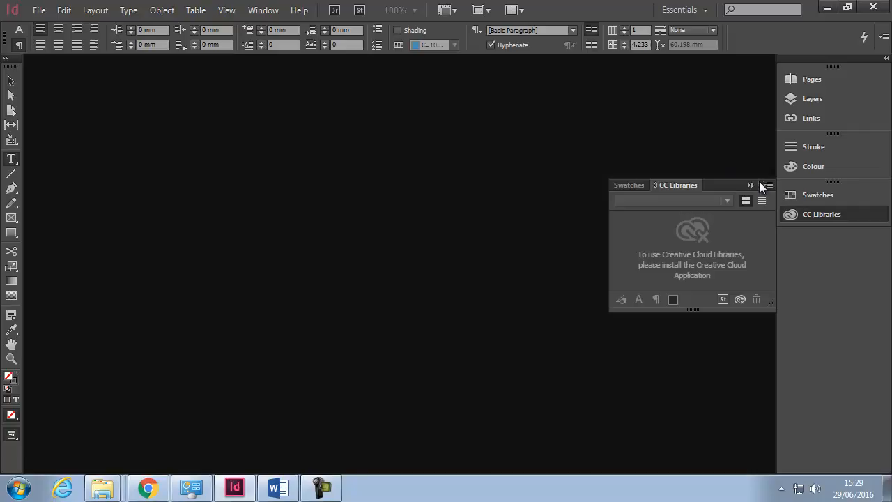
Collapse the open CC Libraries and open textflow bags.indd from the Workshop Files folder
click(751, 185)
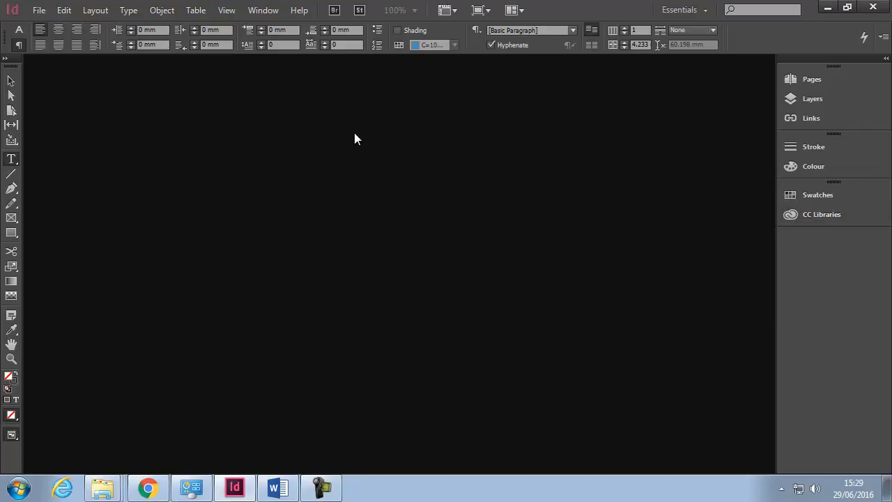
click(41, 10)
click(67, 42)
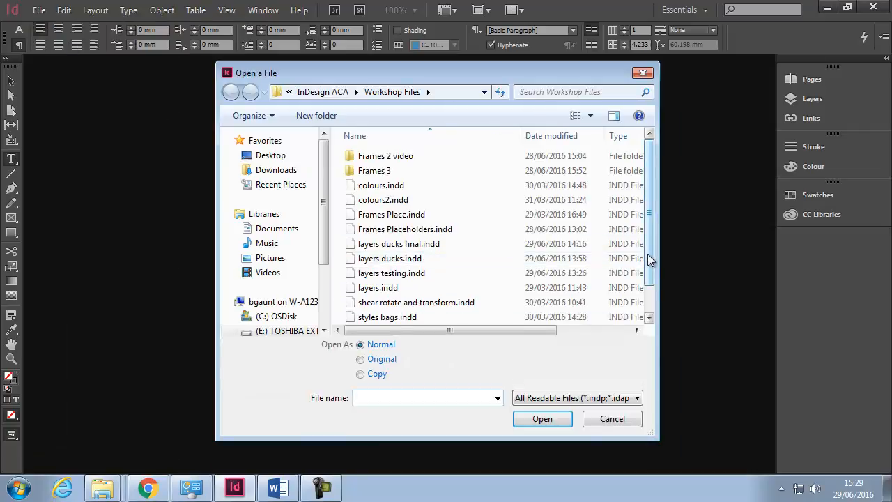
drag(647, 259, 653, 303)
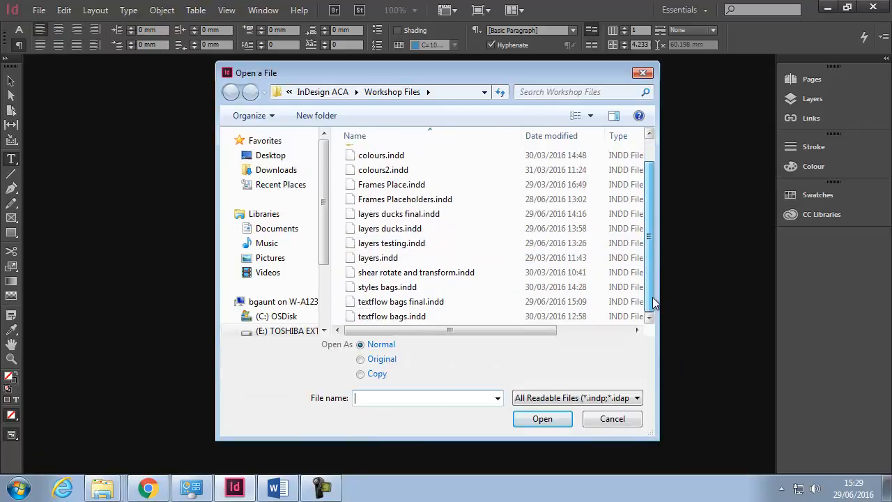
click(394, 317)
click(547, 418)
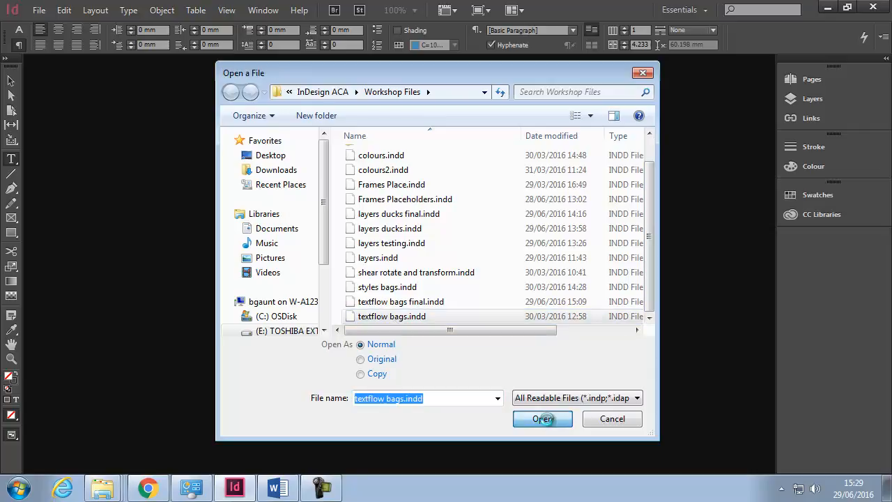
Replace the missing font Nexa Rust Sans Black with Arial Regular throughout the document
drag(409, 153, 369, 158)
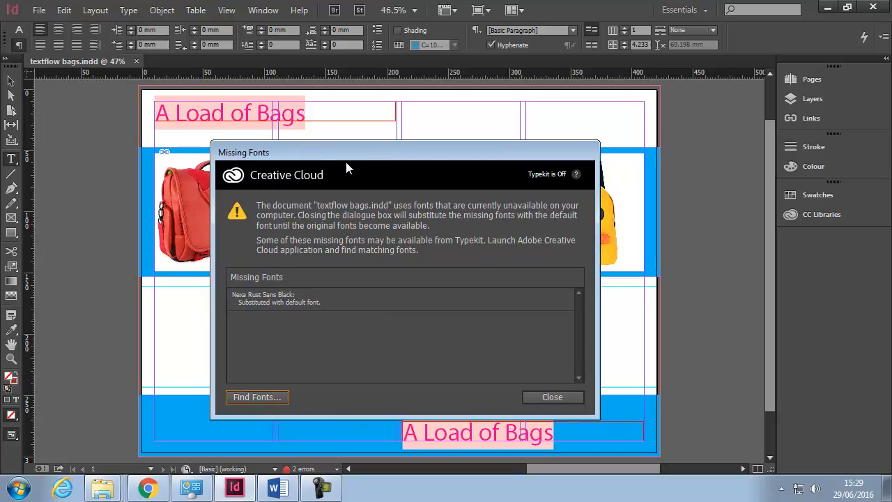
drag(259, 151, 603, 111)
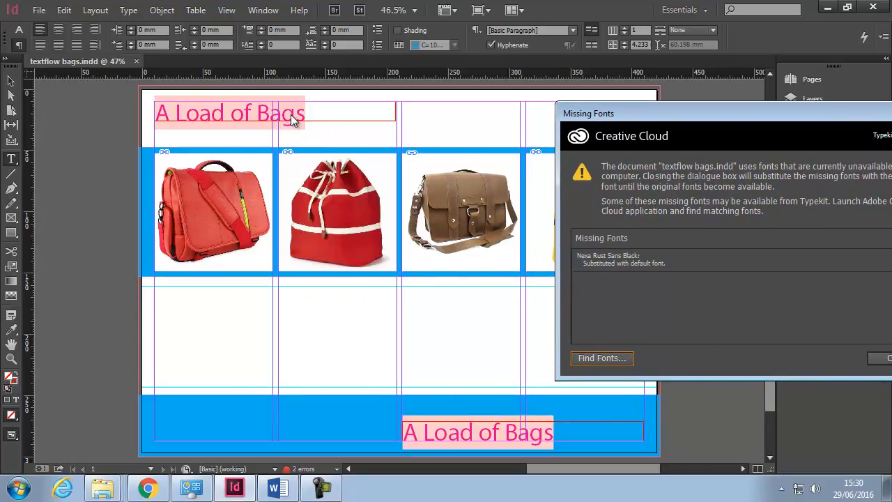
drag(654, 122, 326, 141)
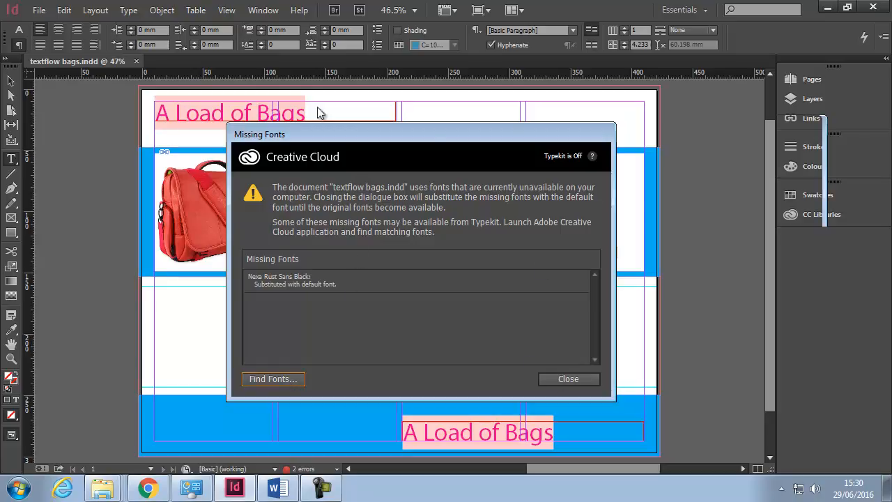
click(279, 380)
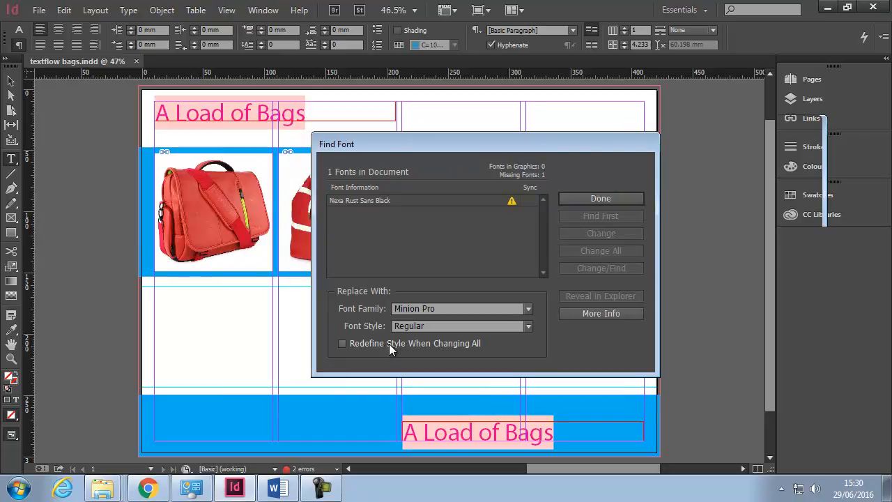
click(527, 310)
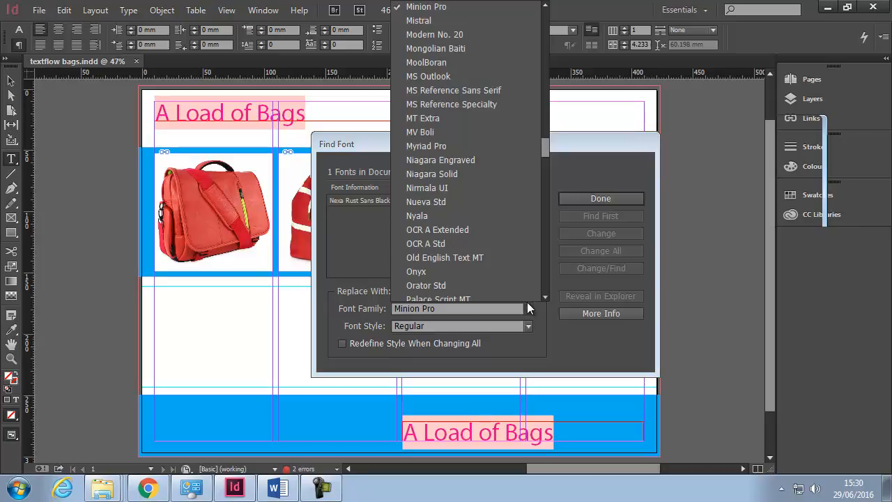
drag(546, 151, 547, 21)
click(463, 7)
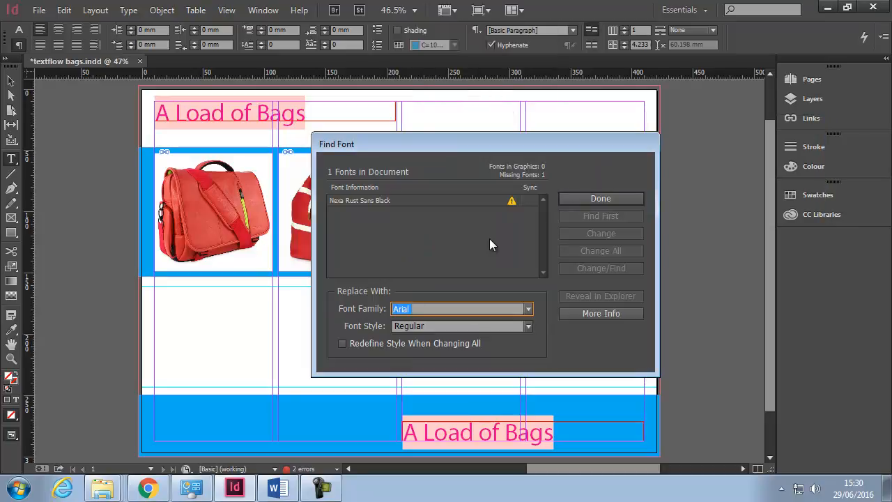
click(385, 201)
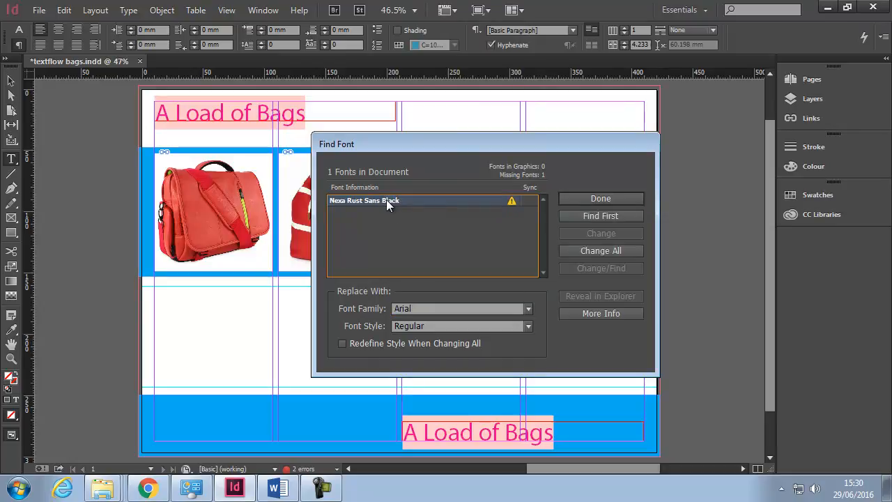
click(580, 253)
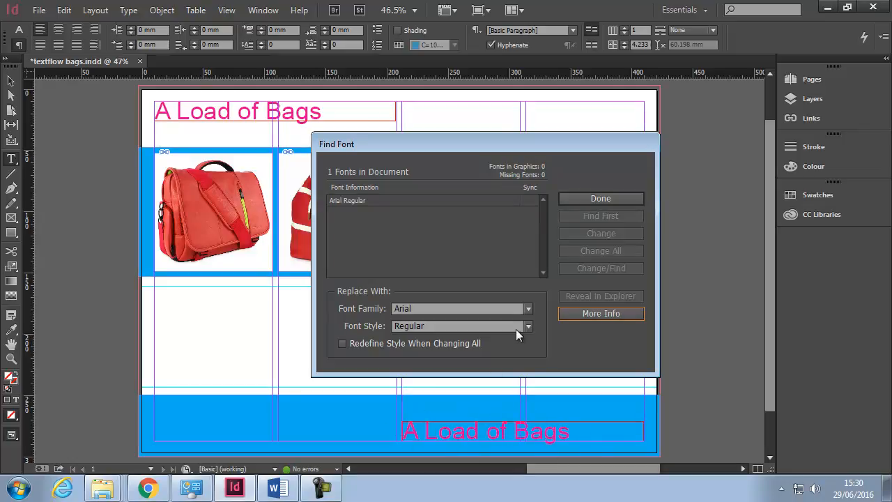
click(585, 199)
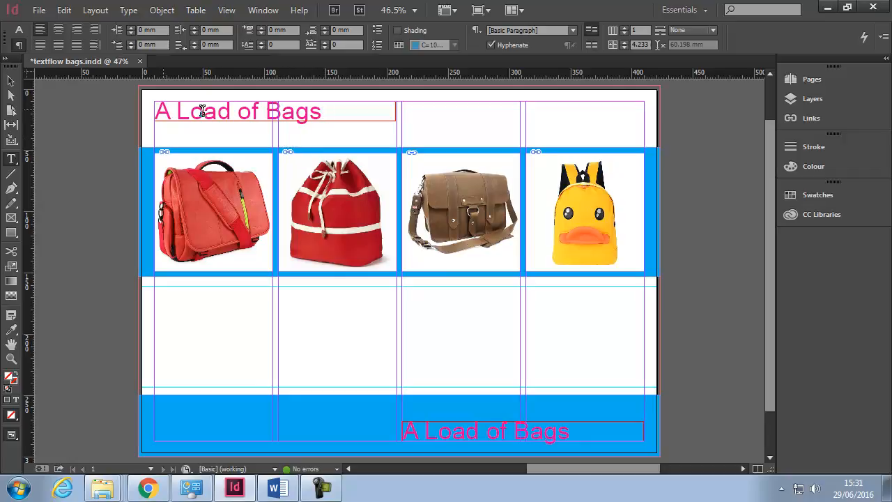
Select the full text of the "A Load of Bags" heading above the bag pictures
drag(320, 116, 155, 117)
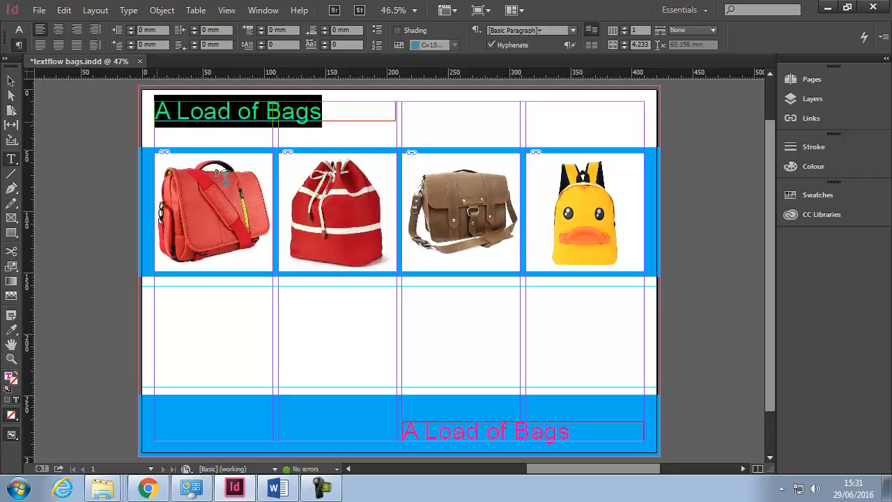
click(204, 112)
double_click(203, 111)
triple_click(203, 112)
click(206, 113)
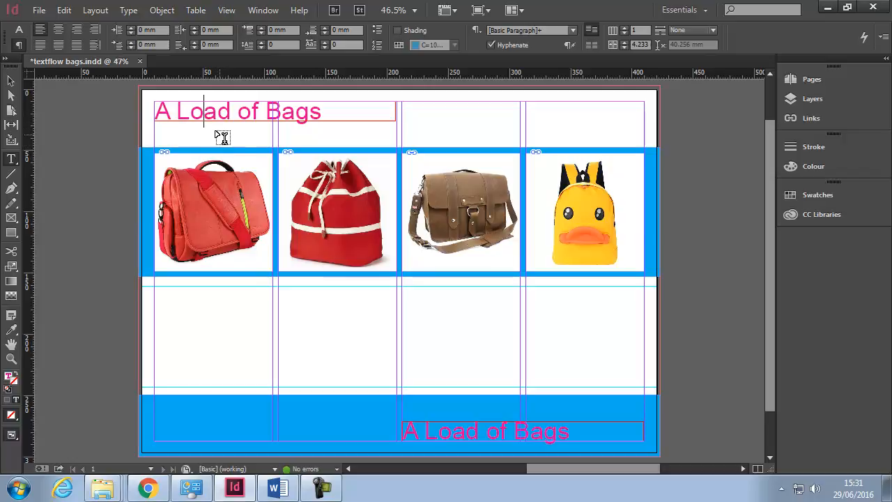
double_click(204, 111)
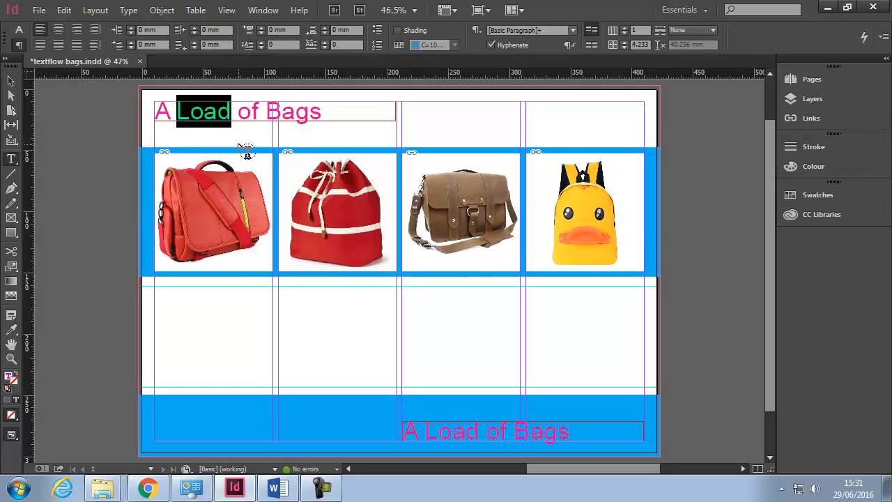
triple_click(206, 113)
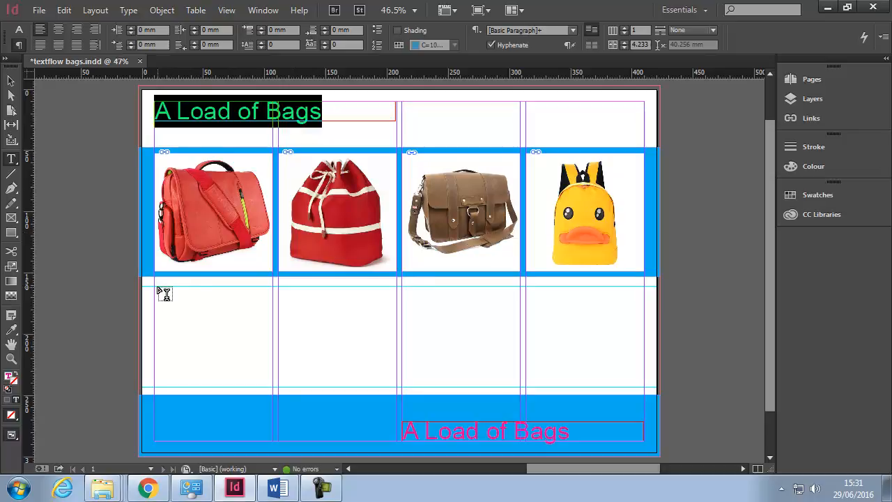
Show the colour swatches and the two-column toolbox, and make the heading's text fill the active colour target
click(799, 195)
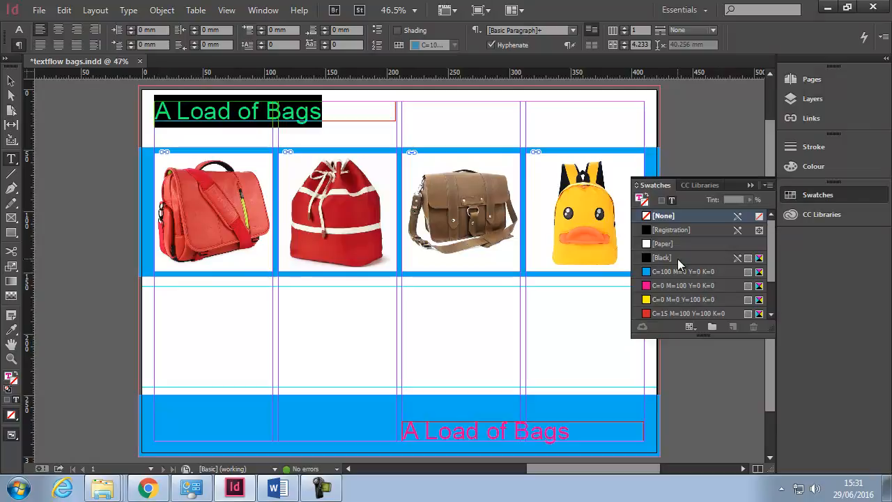
click(6, 58)
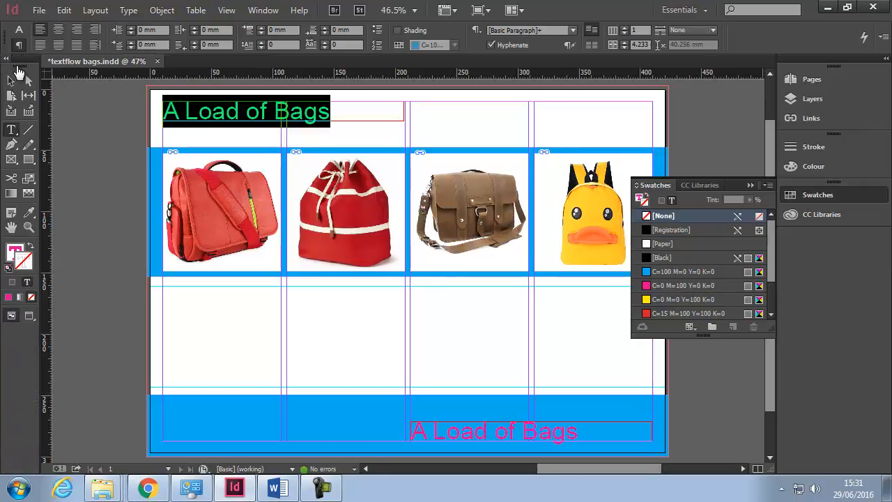
click(20, 253)
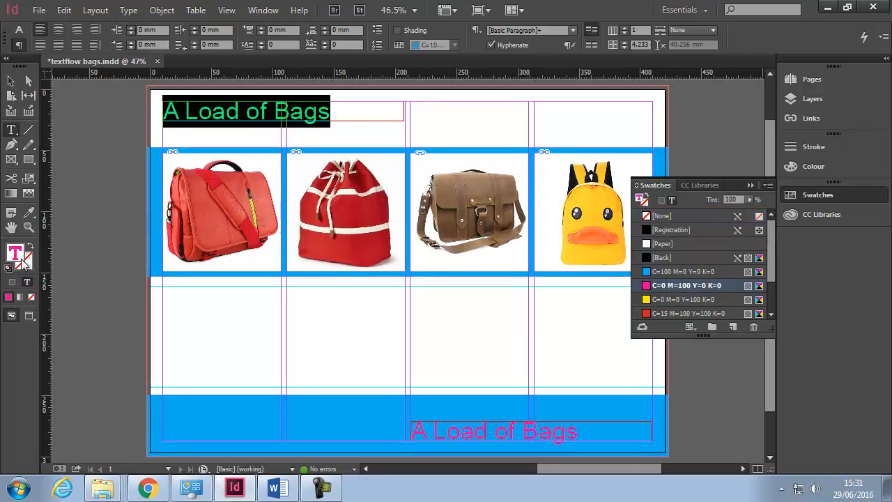
click(29, 266)
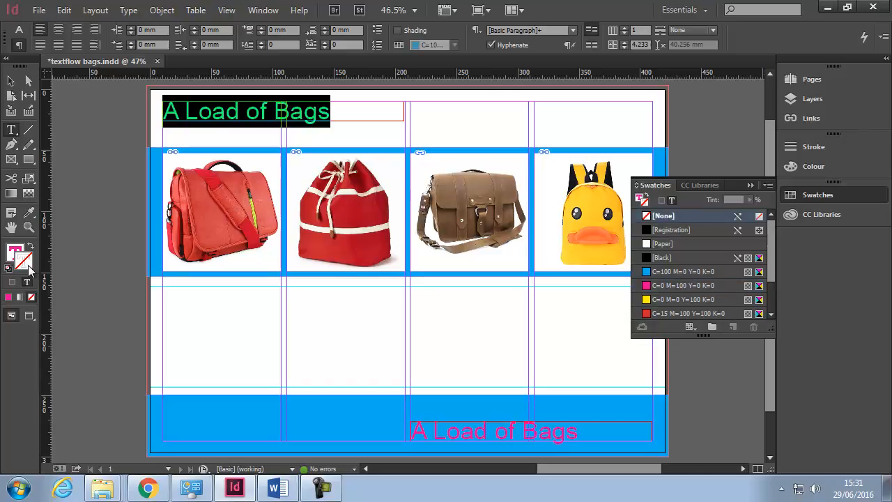
click(18, 251)
click(27, 265)
click(20, 252)
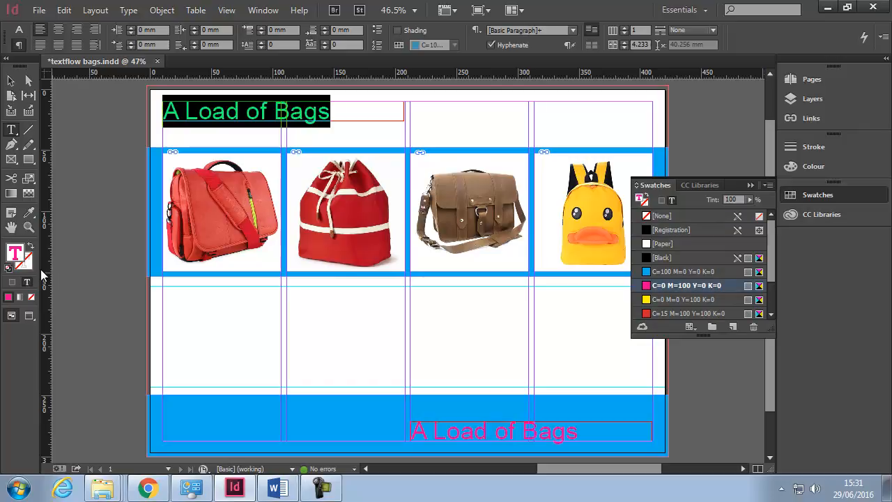
double_click(19, 253)
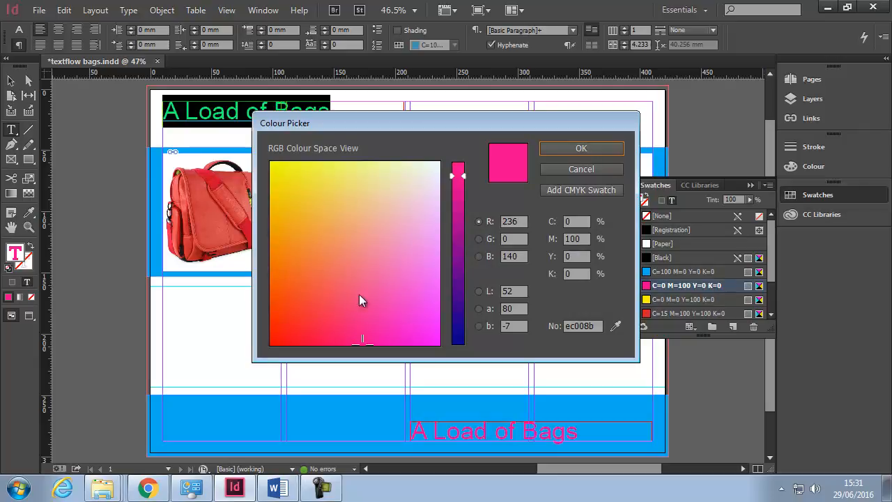
mouse_move(434, 260)
mouse_down()
mouse_move(335, 328)
mouse_move(378, 368)
mouse_move(259, 390)
mouse_up()
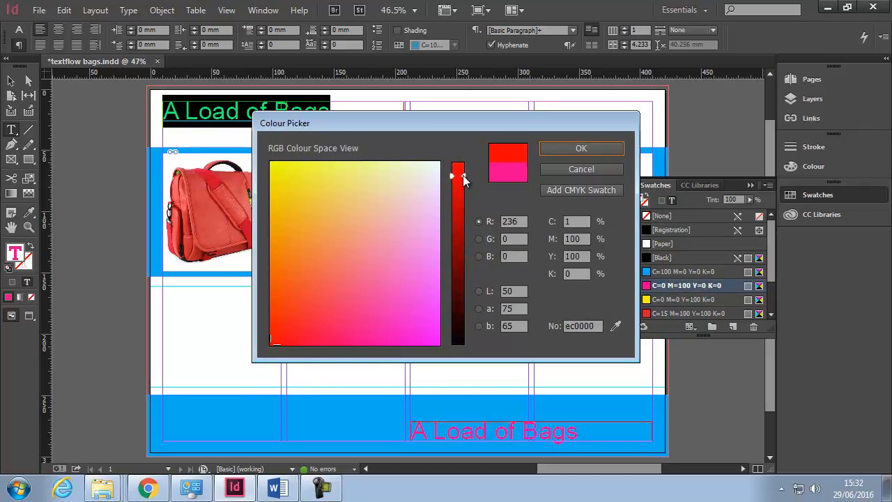
drag(457, 176, 453, 350)
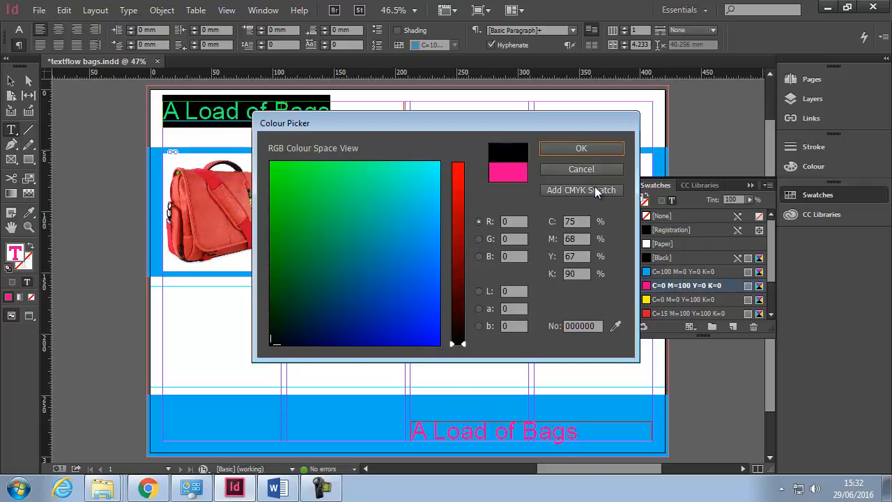
click(587, 169)
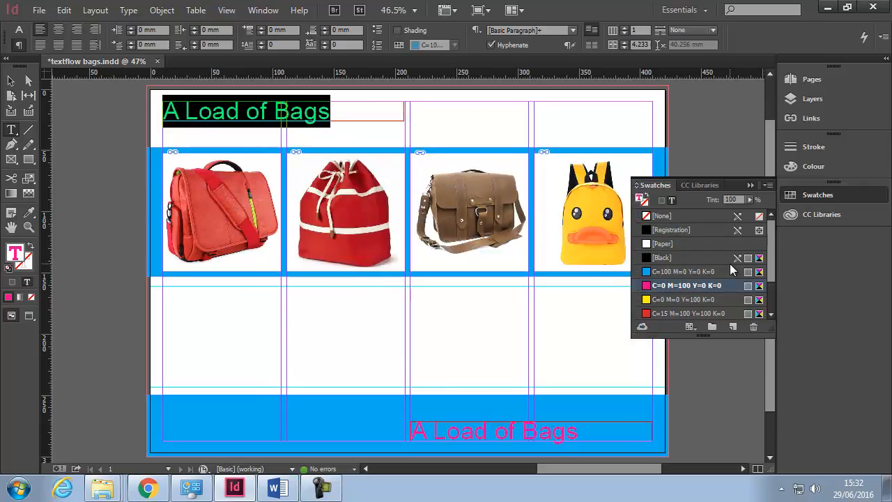
Apply the [Black] swatch to the text fill of the heading above the pictures and deselect the text
click(680, 256)
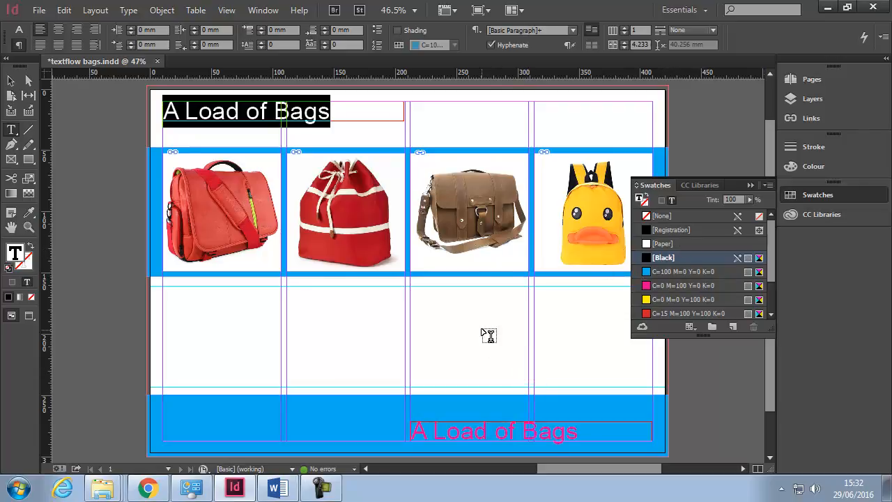
click(346, 111)
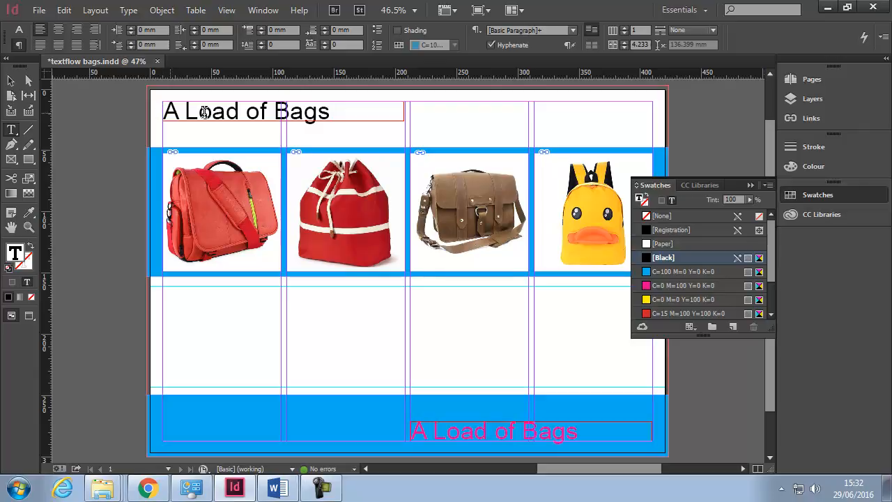
Swap the heading's fill and stroke so its letters have a black outline and no fill
drag(330, 113, 163, 112)
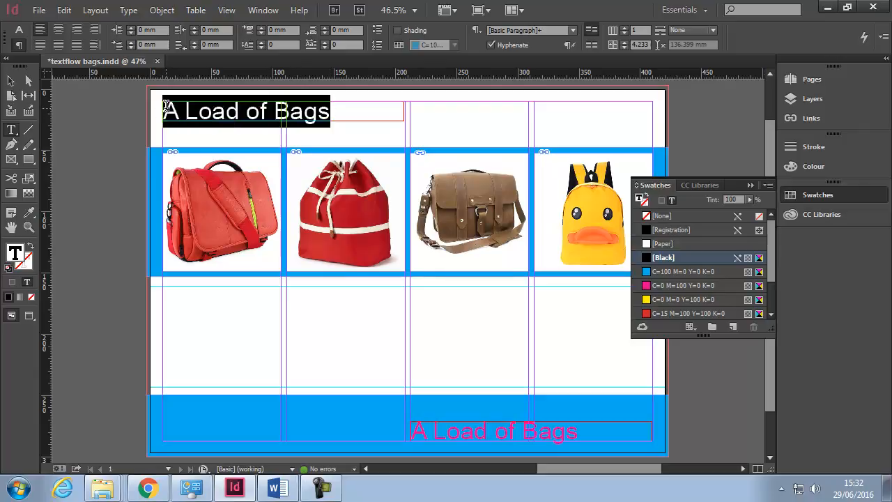
click(26, 266)
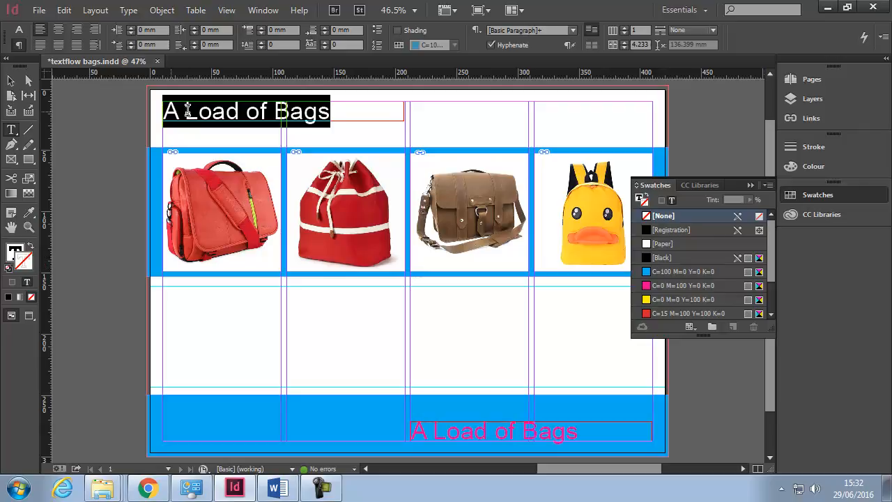
click(31, 248)
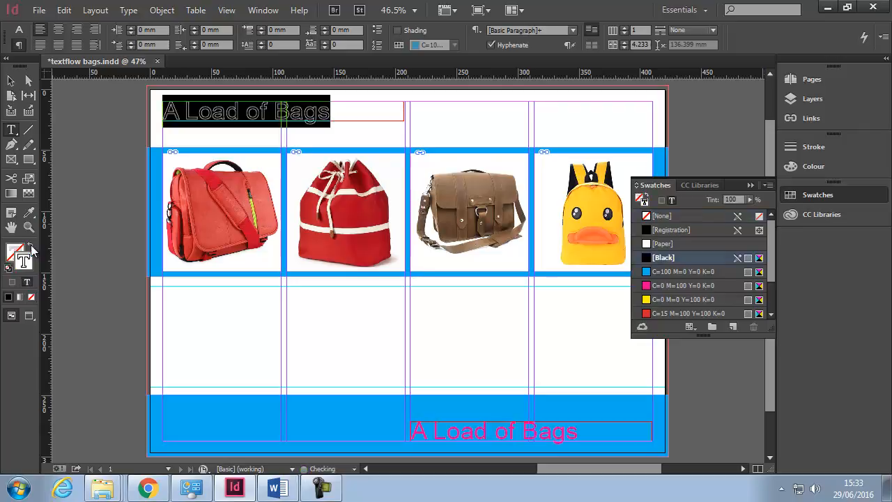
click(337, 114)
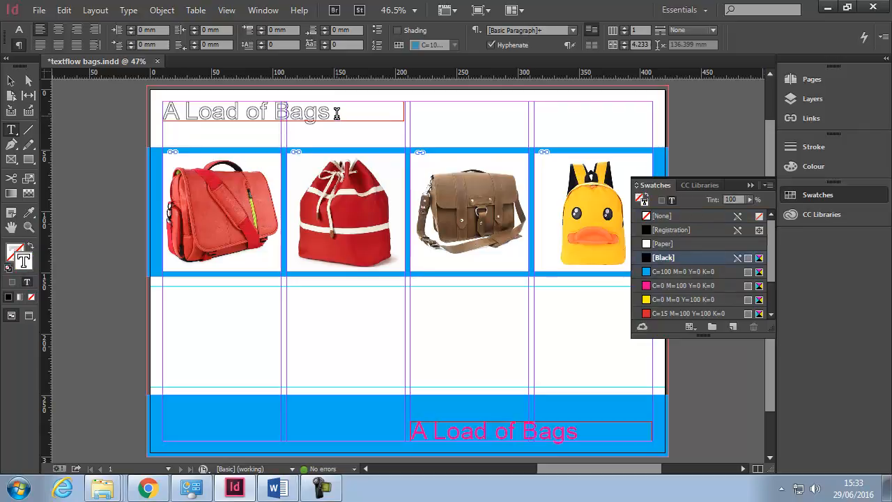
Reselect the outlined heading, swap its fill and stroke colours, and swap them back again
drag(336, 113, 154, 114)
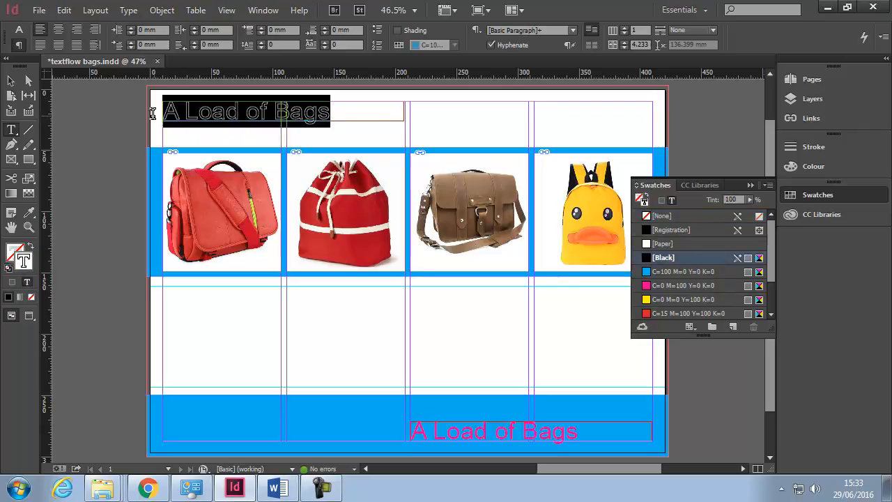
click(648, 198)
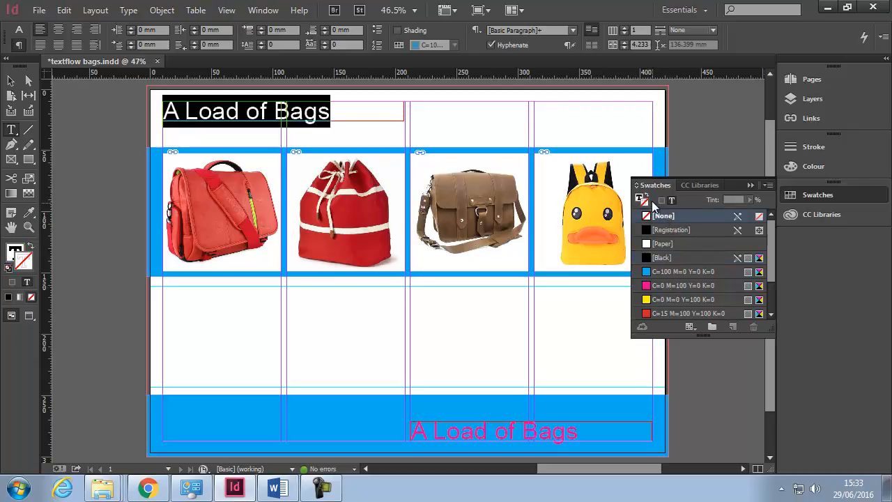
click(648, 198)
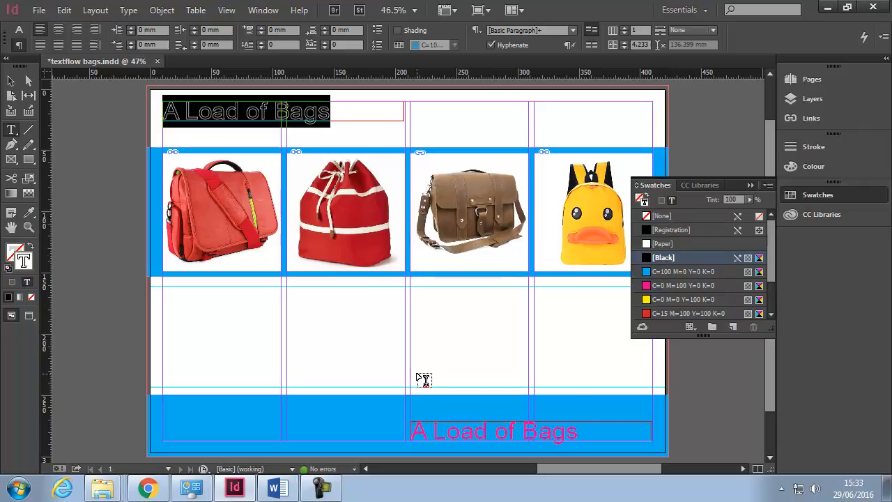
Give the "A Load of Bags" heading in the lower blue band a [Black] text fill and no stroke
drag(573, 432, 411, 432)
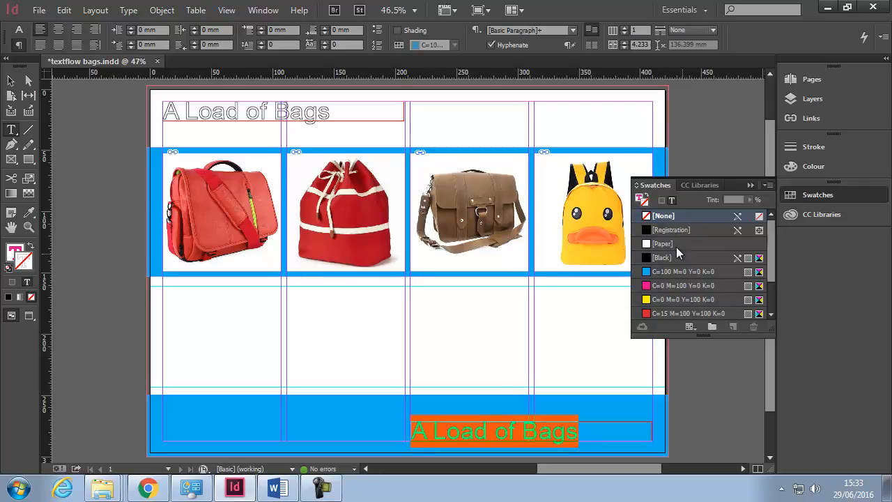
click(663, 257)
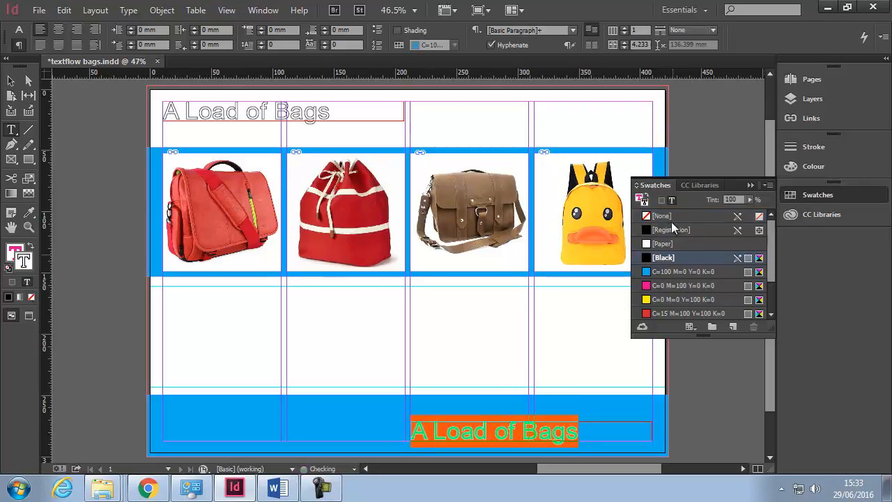
click(647, 195)
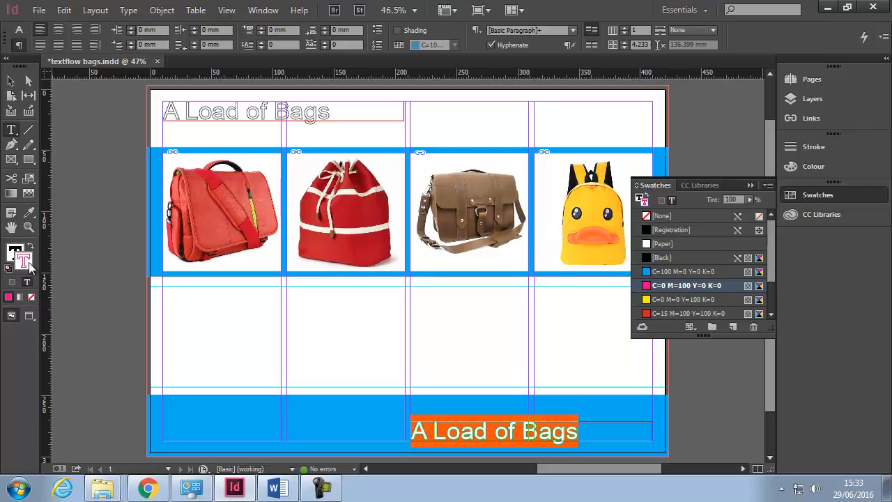
click(31, 297)
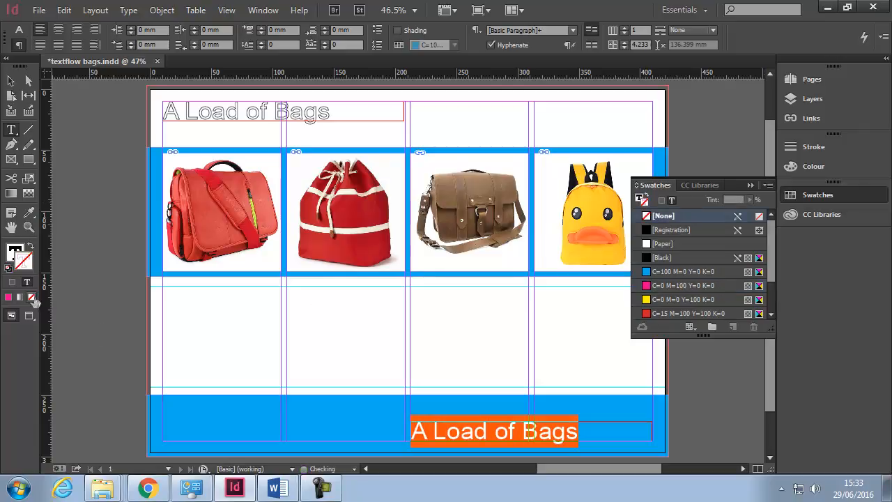
Reselect the lower heading and swap its fill and stroke so its letters have a black outline and no fill
click(587, 428)
drag(591, 429, 411, 430)
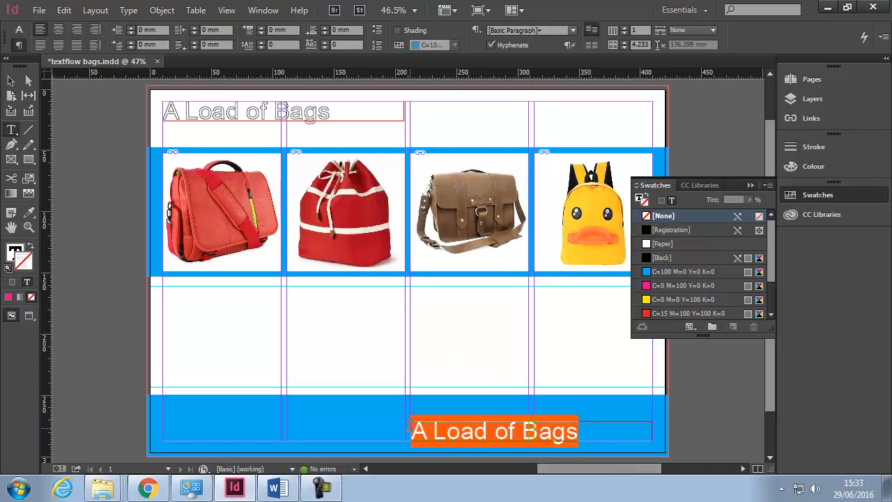
click(23, 260)
click(625, 457)
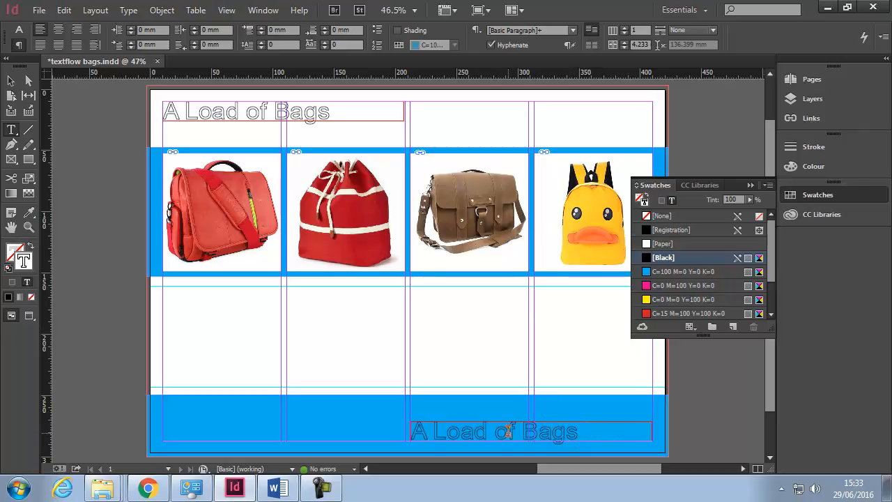
Right-align the lower heading within its text frame and return the InDesign window to full size
click(20, 30)
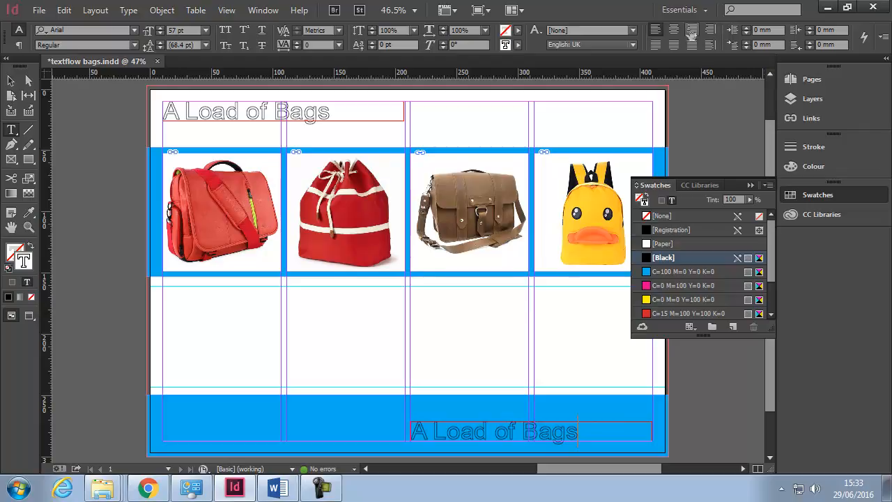
click(847, 7)
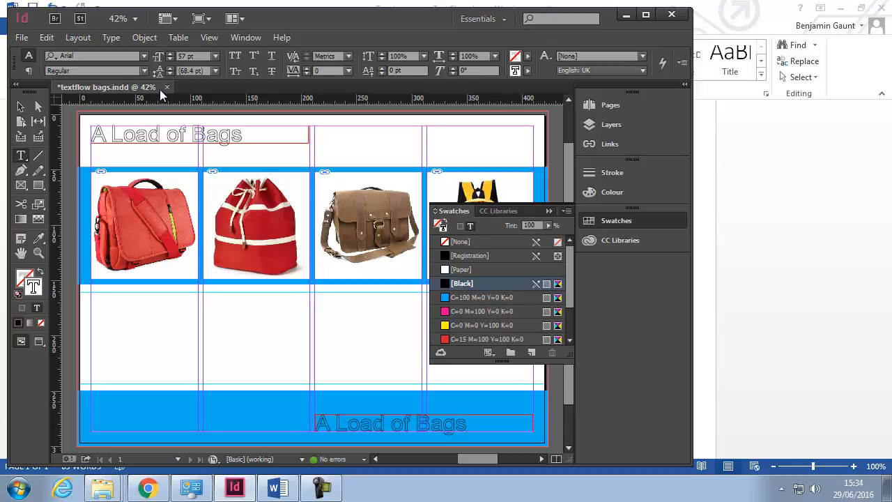
click(29, 71)
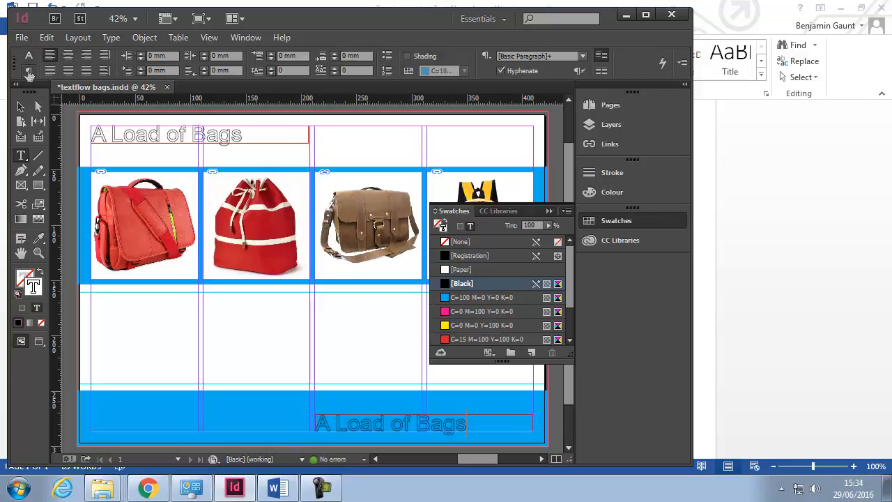
click(85, 55)
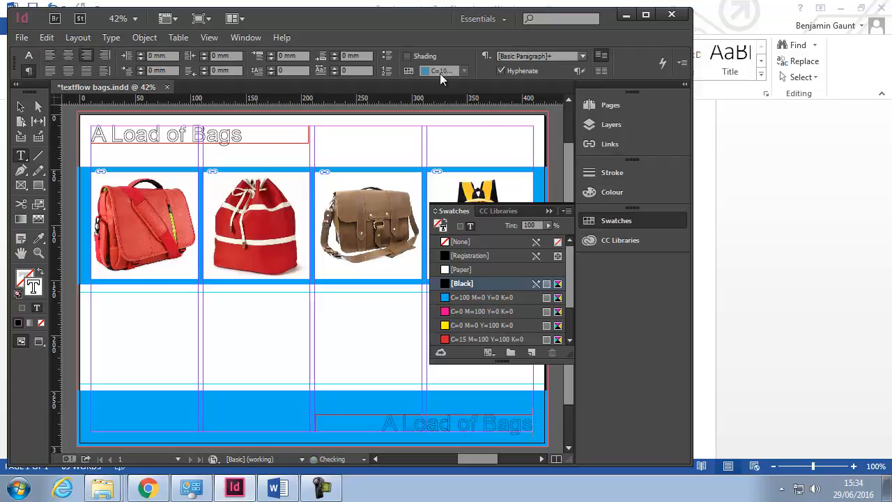
click(645, 14)
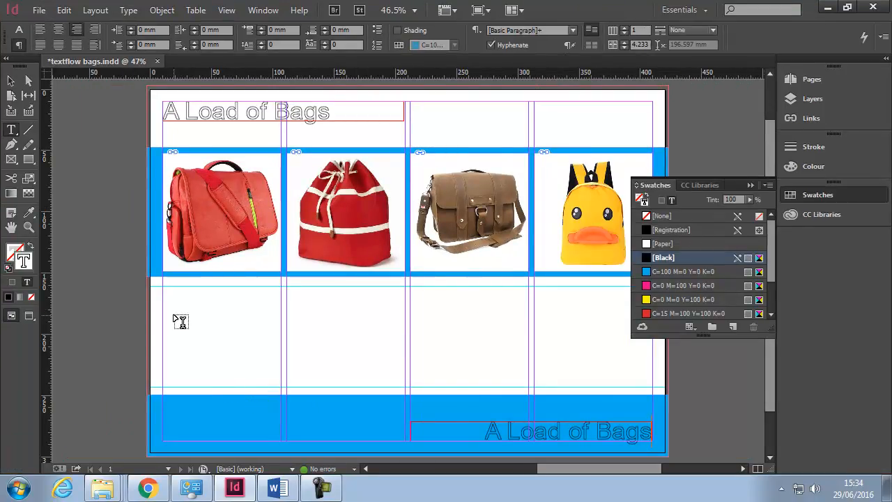
Preview the page without guides or frame edges and with nothing selected, and return to Normal view
click(11, 81)
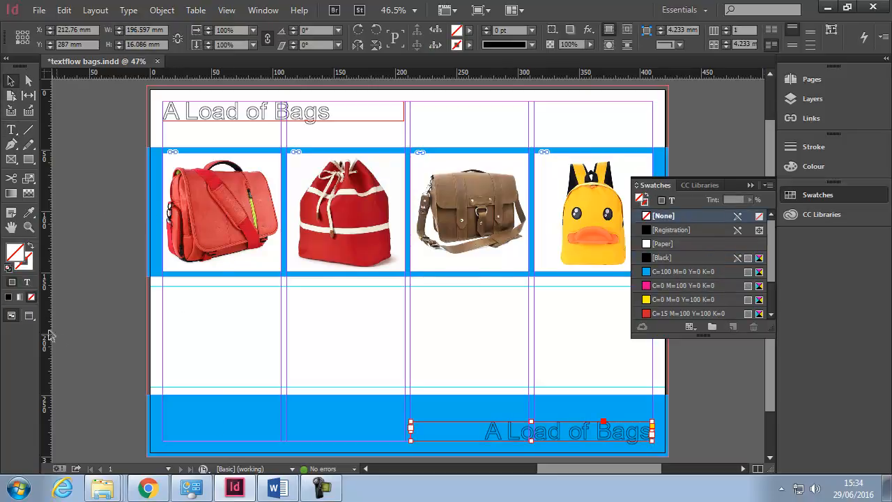
click(29, 315)
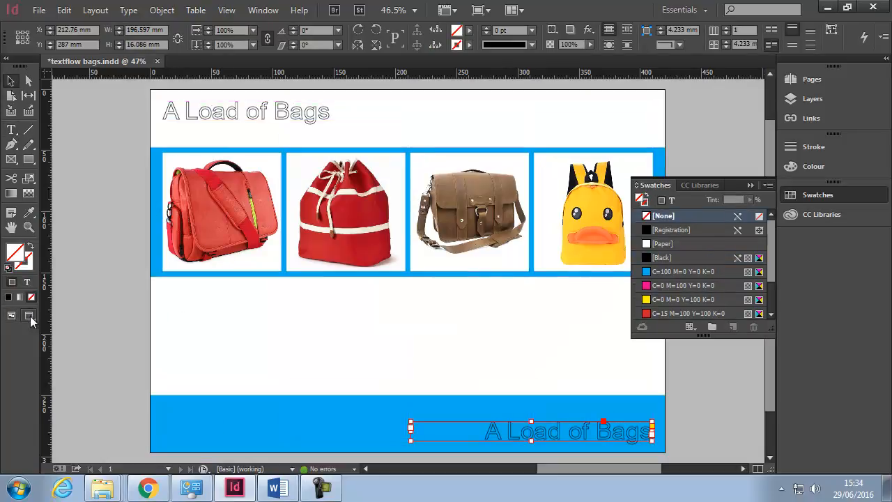
click(104, 325)
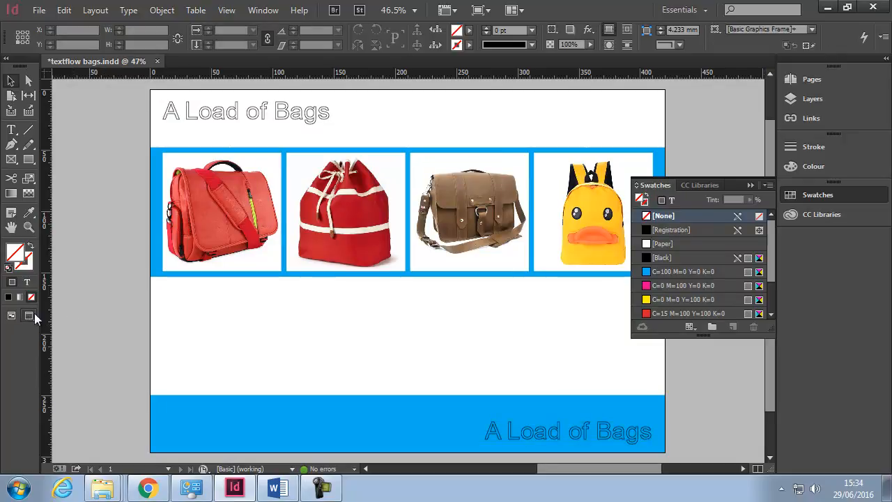
click(12, 316)
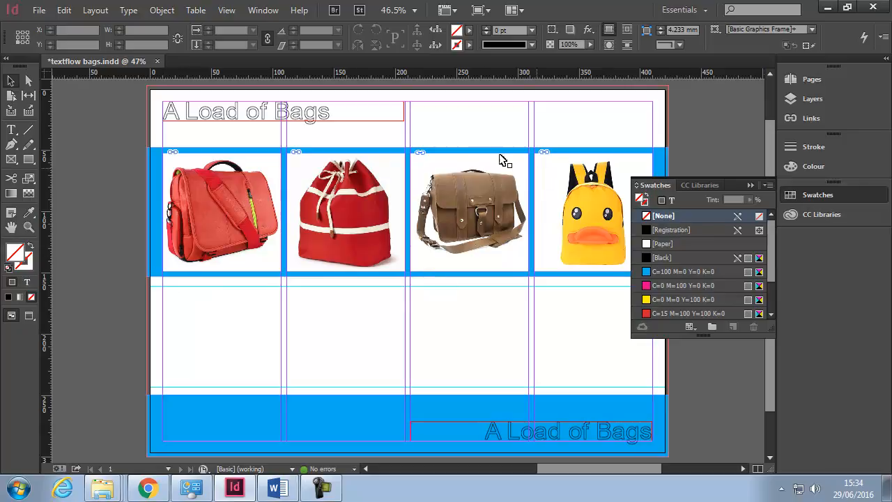
Select the blue band behind the pictures and inspect its fill in the Colour Picker and the fill swatch list
click(166, 212)
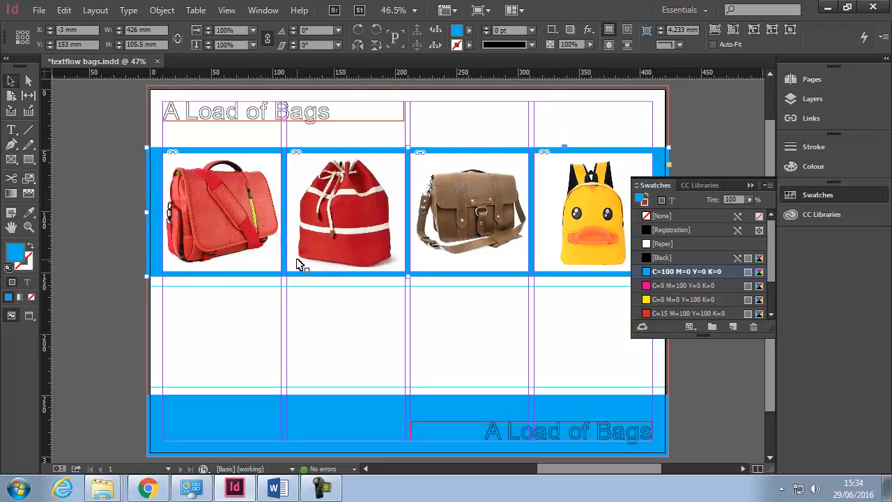
double_click(14, 258)
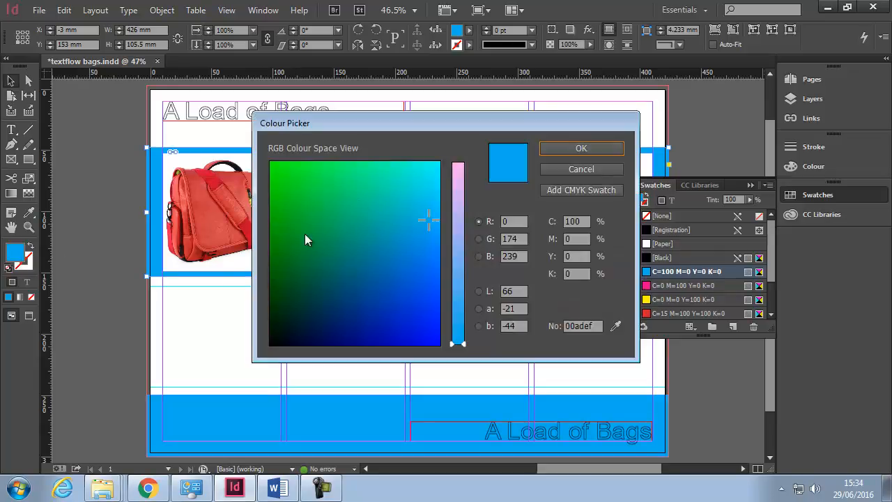
click(581, 169)
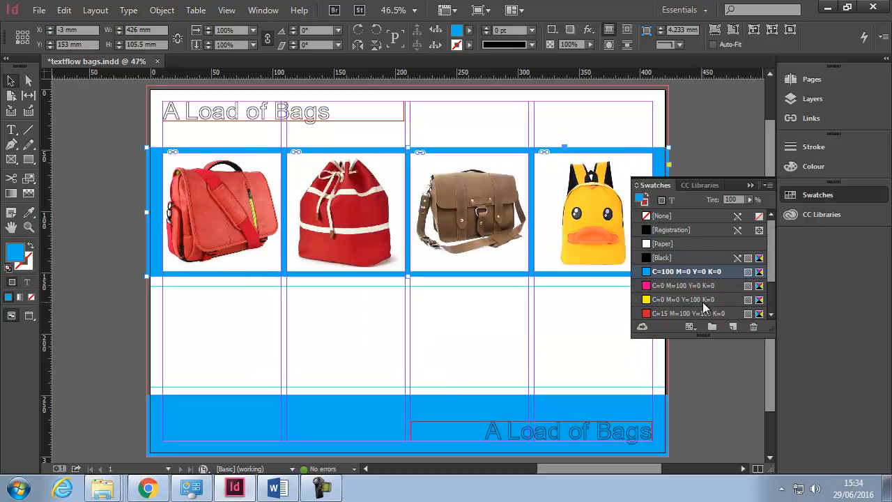
click(468, 32)
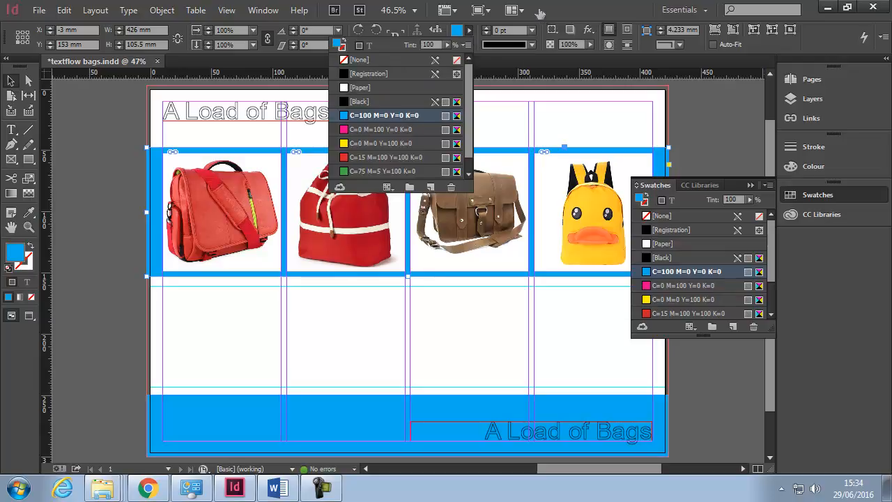
click(538, 9)
Set the fill of the band behind the pictures to C=40, M=20, Y=20, K=0
double_click(457, 32)
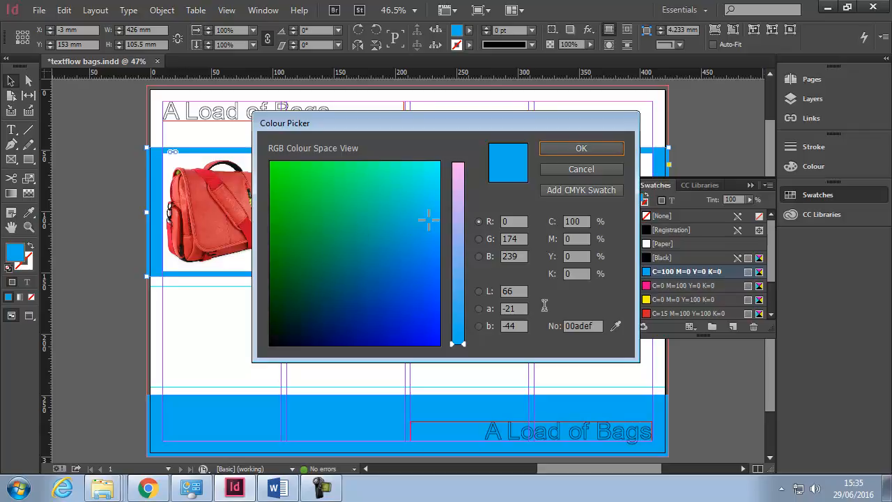
double_click(584, 221)
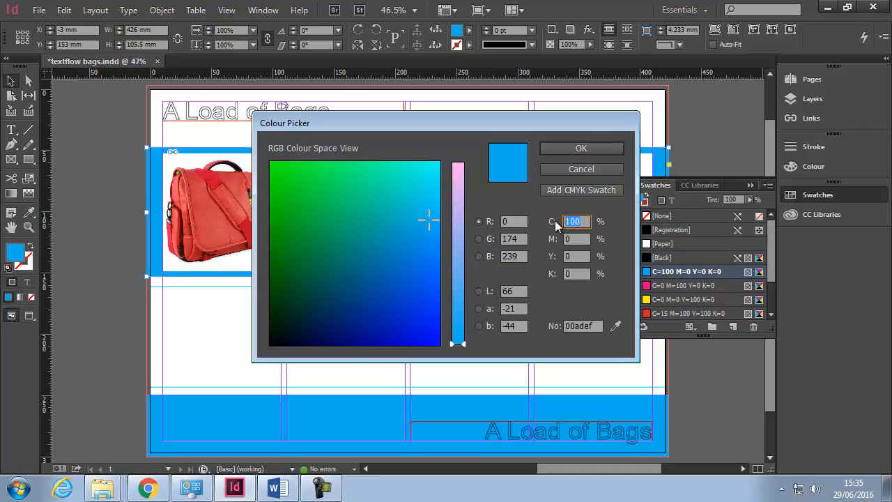
text(40)
key(Tab)
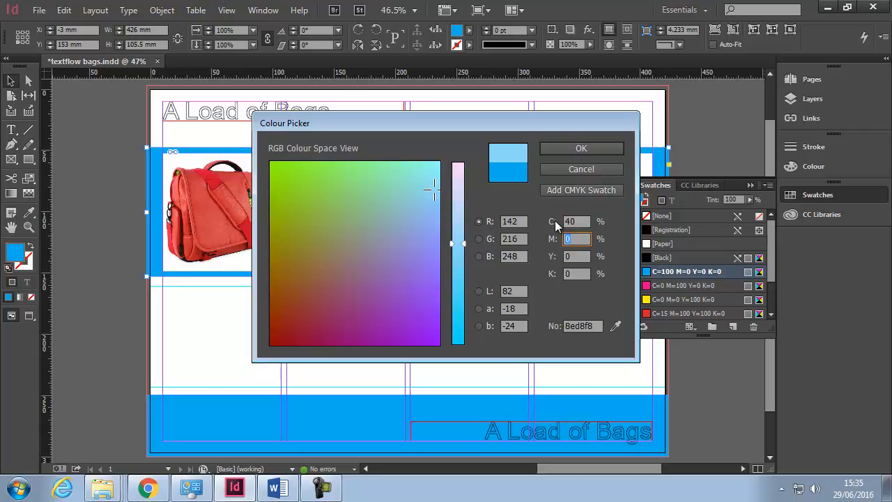
text(20)
key(Tab)
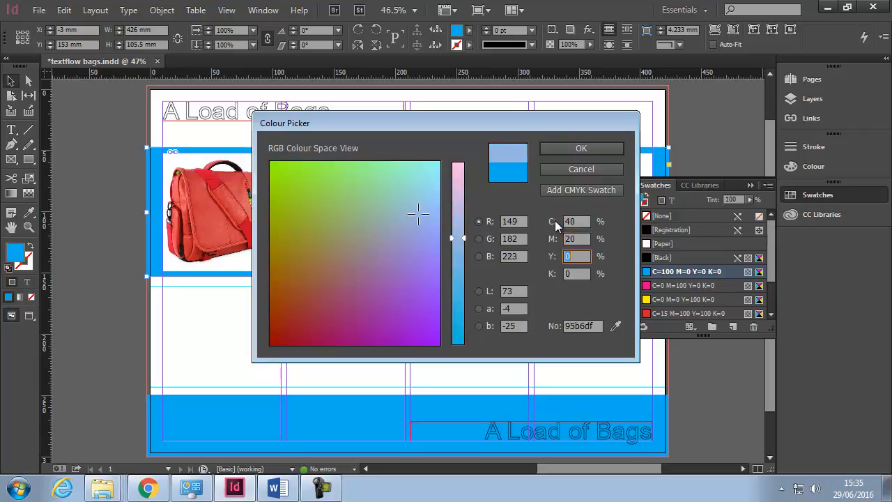
text(20)
key(Tab)
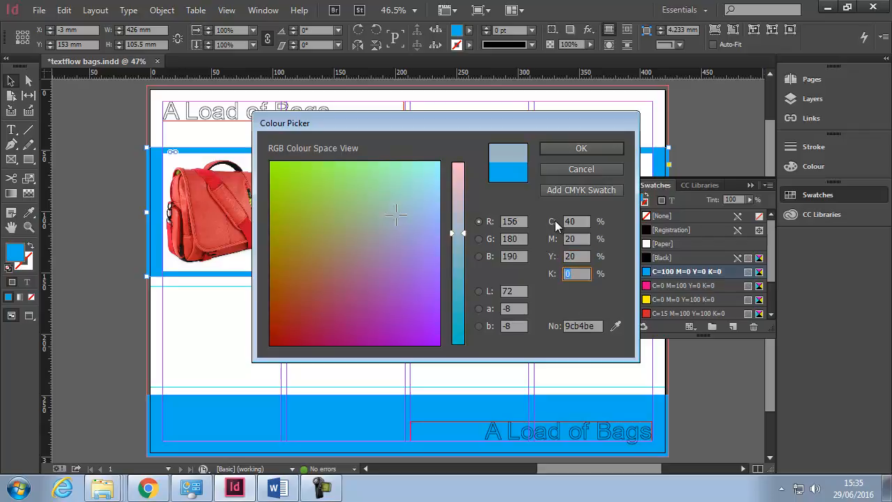
text(0)
click(582, 150)
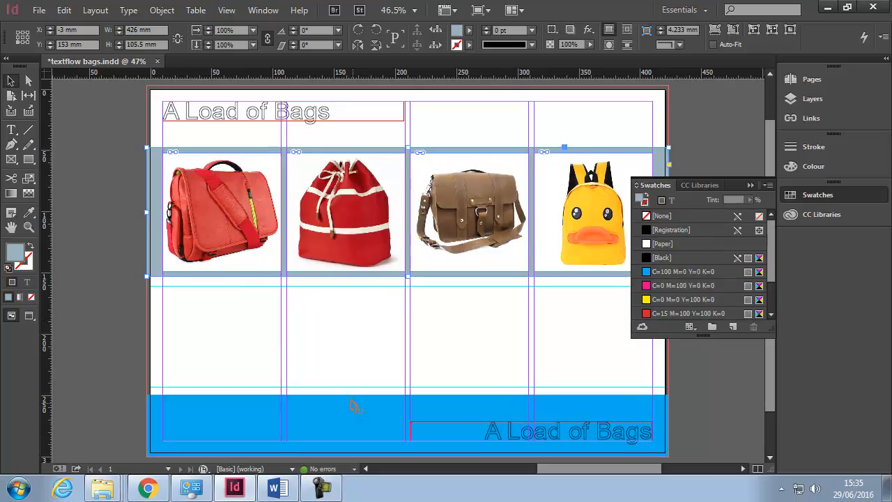
Copy the picture band's grey-blue fill to the lower blue band with the Eyedropper Tool, and collapse the colour swatches
click(27, 214)
click(28, 216)
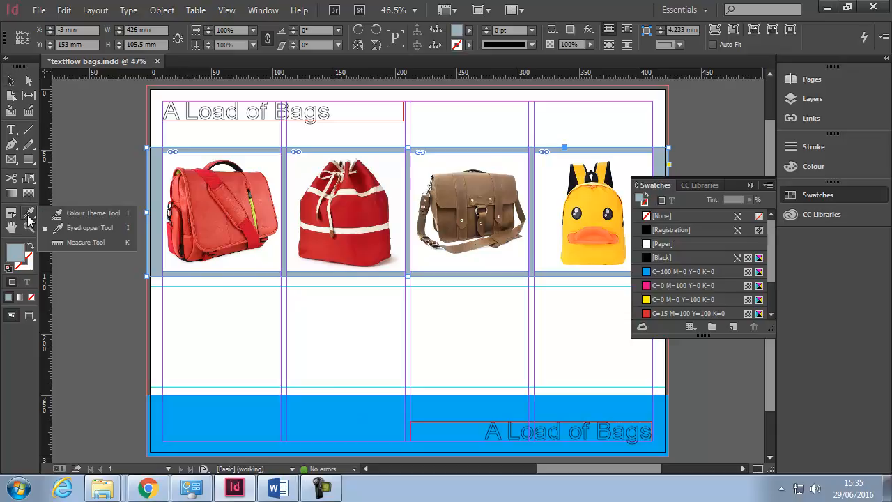
click(97, 231)
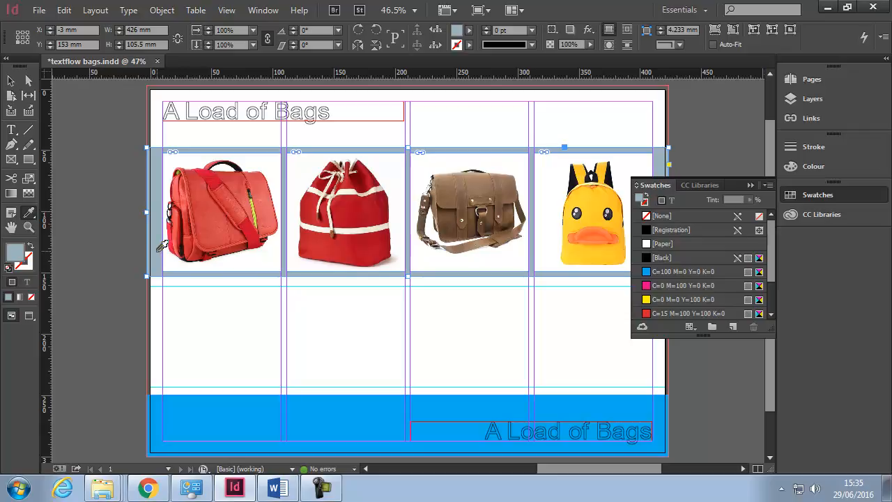
click(250, 403)
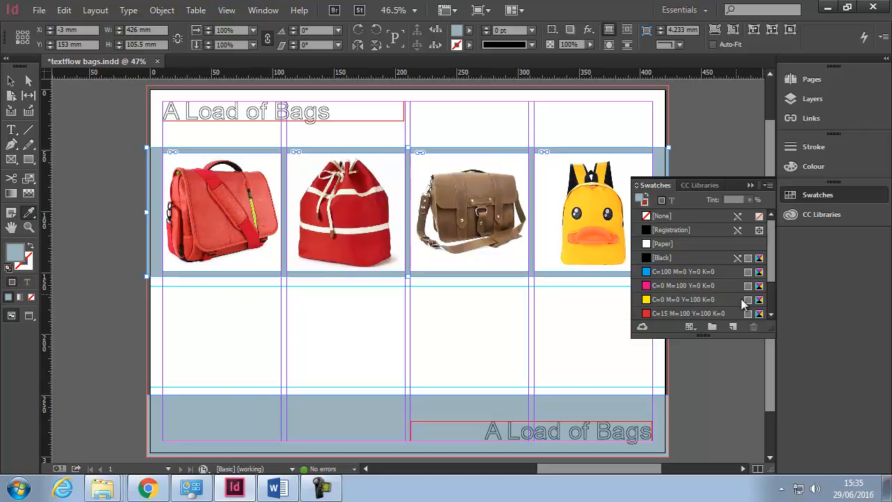
drag(770, 274, 776, 314)
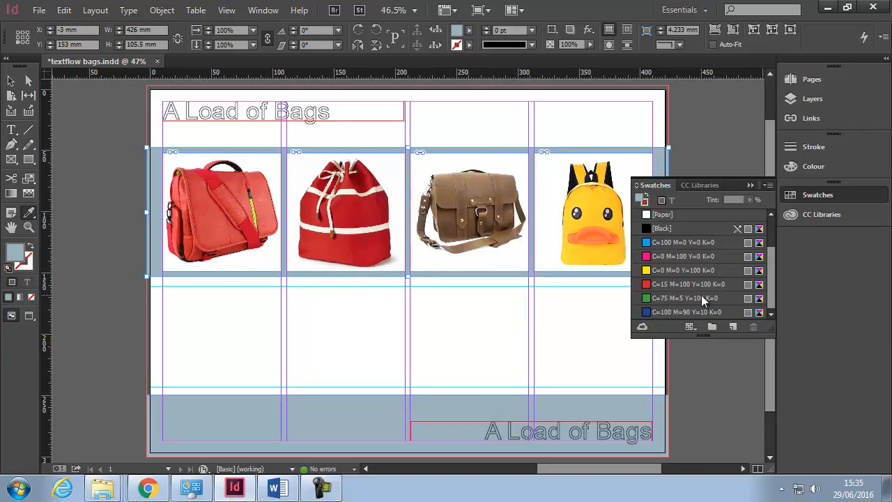
click(750, 185)
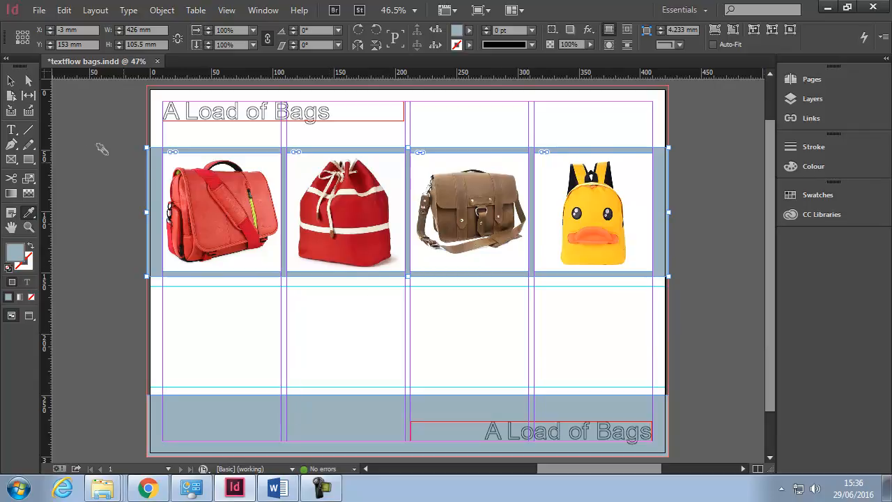
Select the frame of the red satchel picture, not its content, and show the Effects options for it
click(11, 81)
click(204, 200)
click(326, 231)
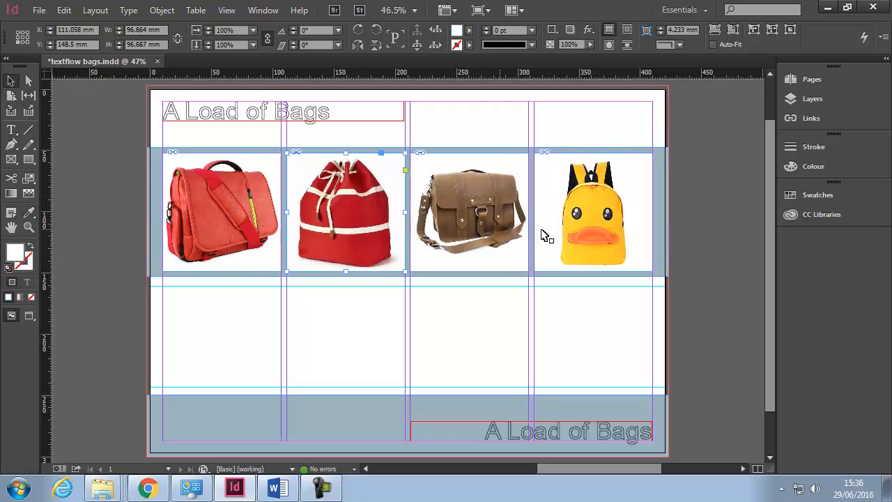
click(224, 215)
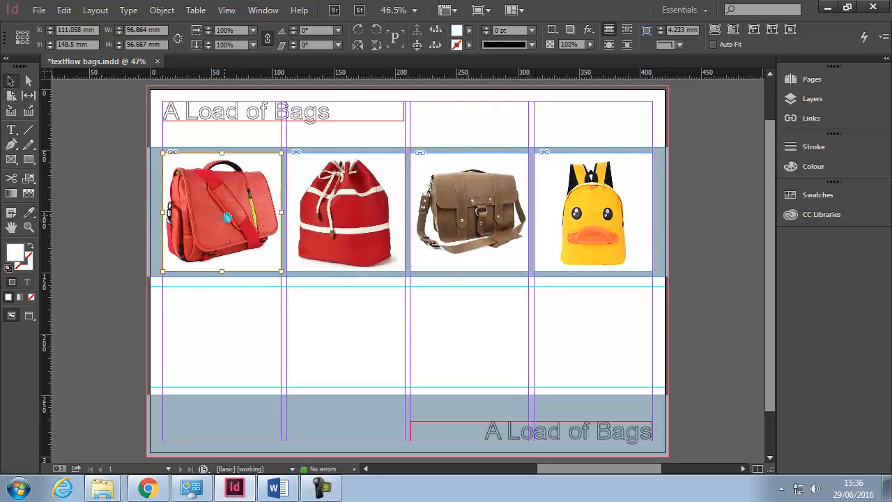
key(Escape)
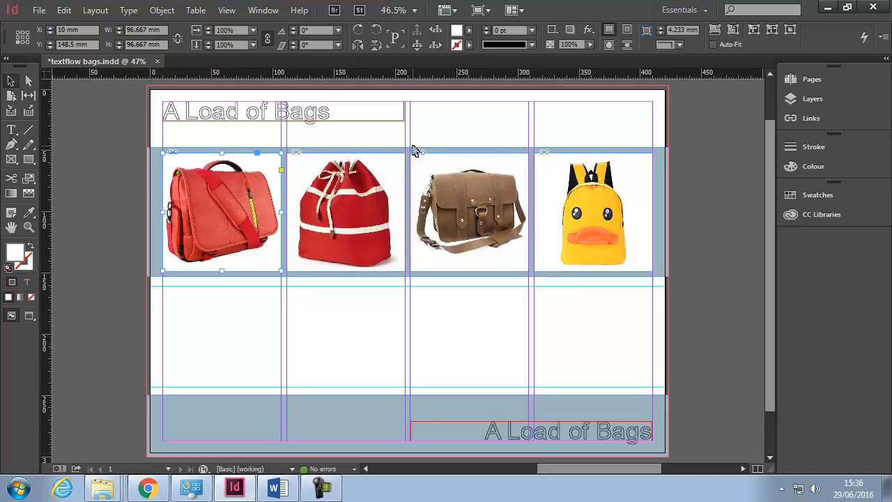
click(273, 15)
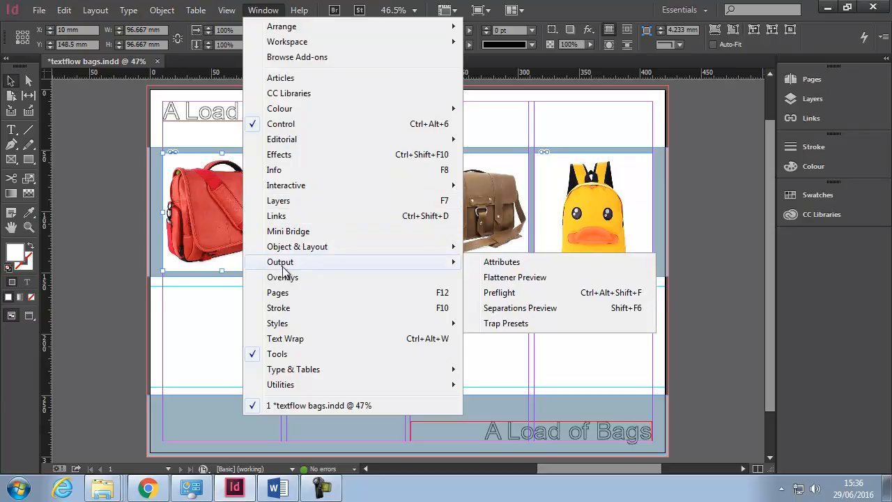
click(284, 154)
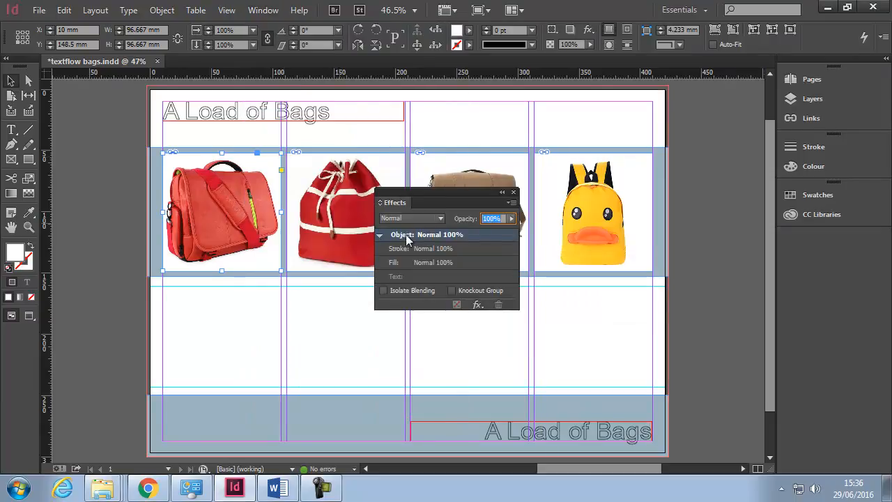
Apply a Drop Shadow effect with the default Multiply mode and 75% opacity to the red satchel picture's frame
click(513, 192)
key(ctrl+shift+F10)
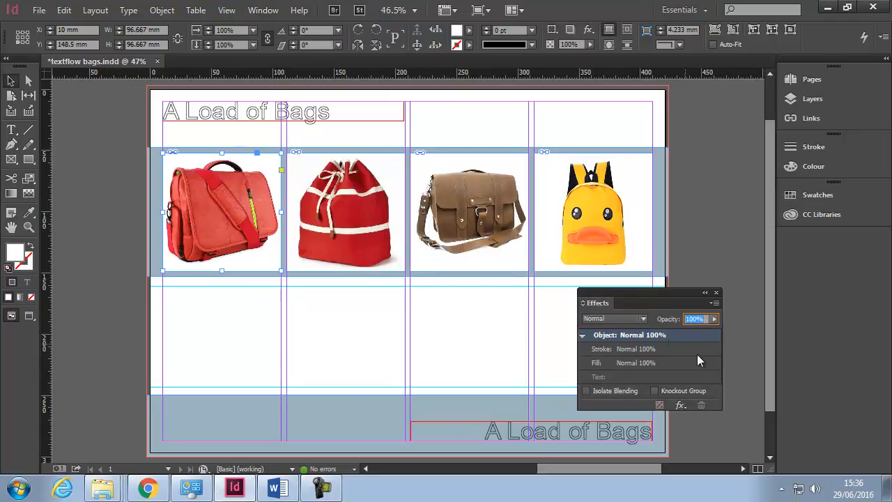
click(686, 410)
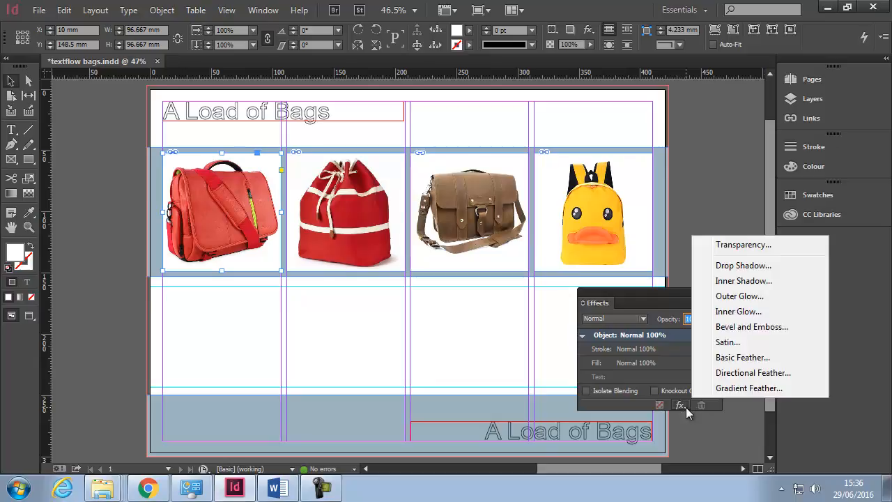
click(746, 266)
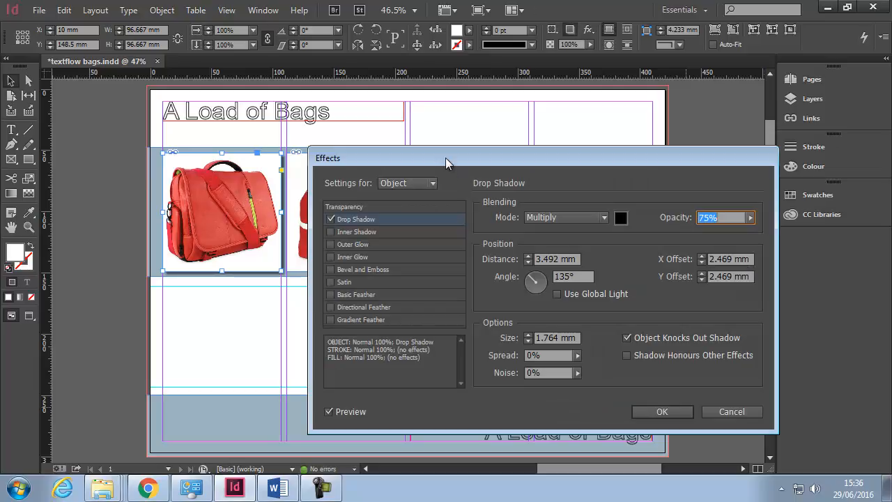
drag(446, 158, 480, 211)
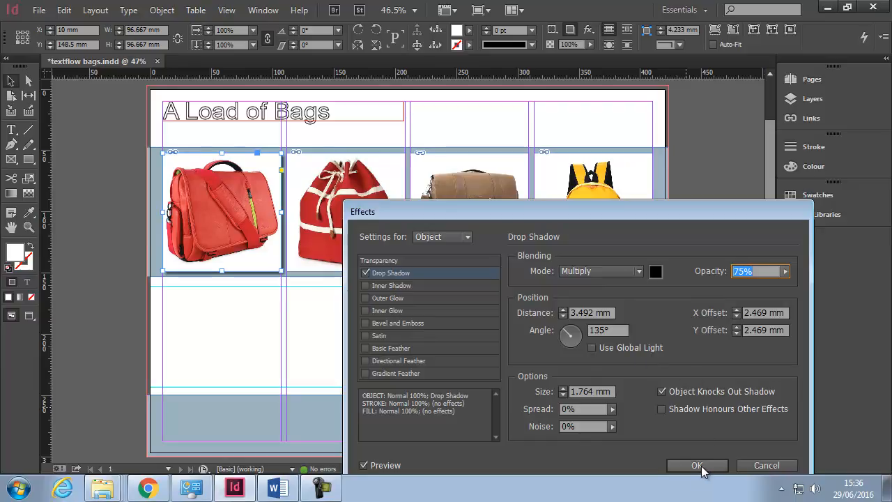
drag(571, 212, 582, 175)
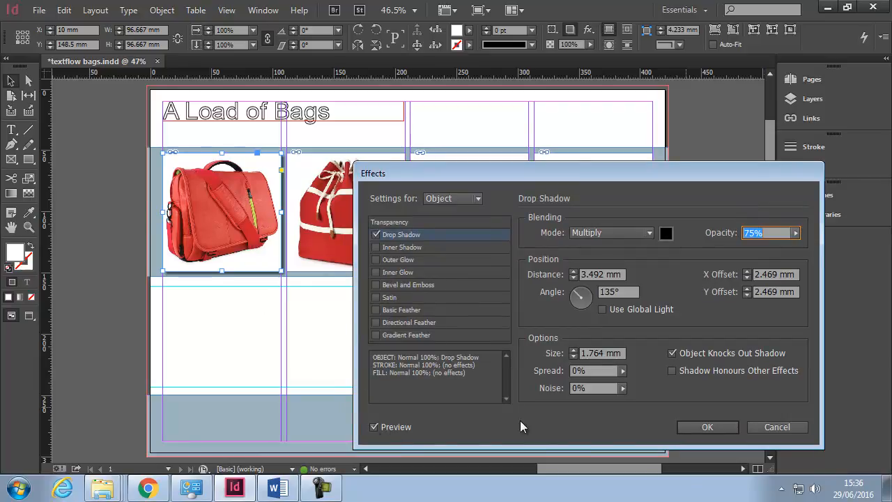
click(708, 427)
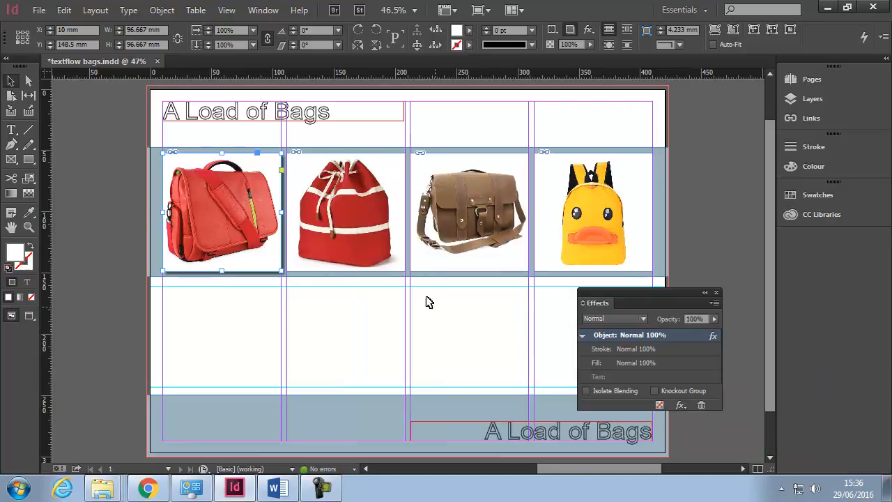
Apply the same default Drop Shadow to the red duffle bag picture and close the floating Effects options
click(392, 253)
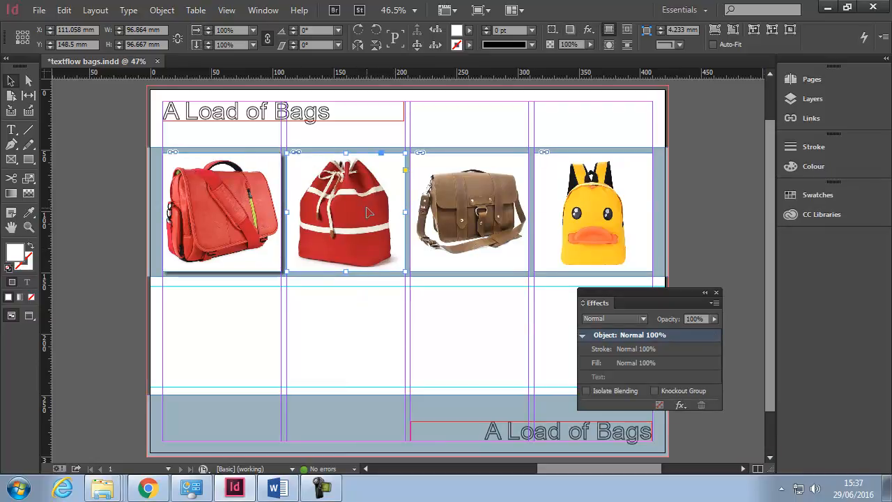
click(589, 31)
click(645, 51)
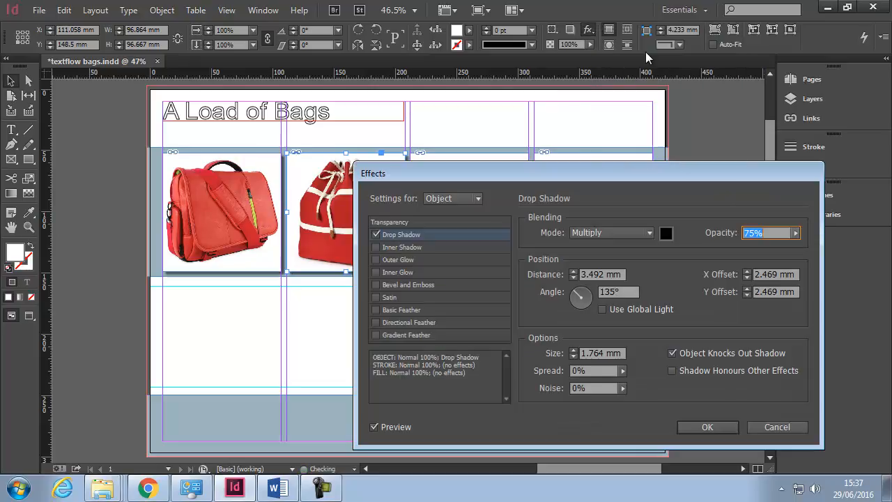
click(715, 426)
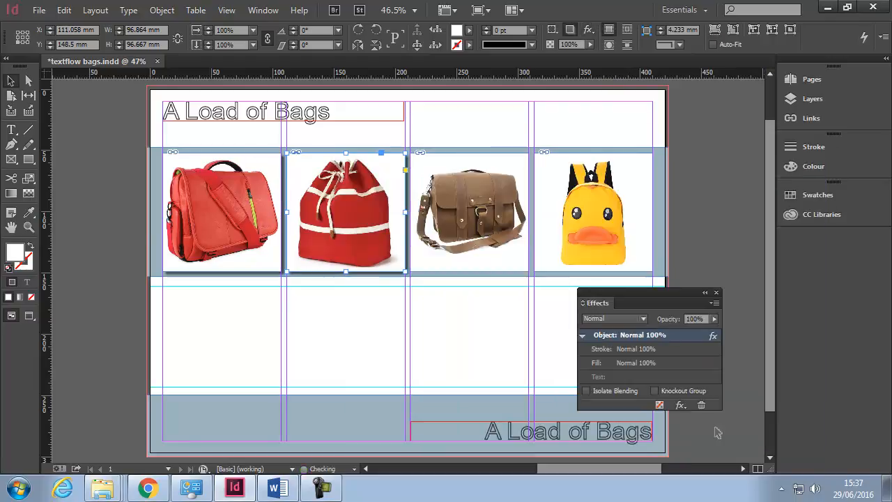
click(716, 293)
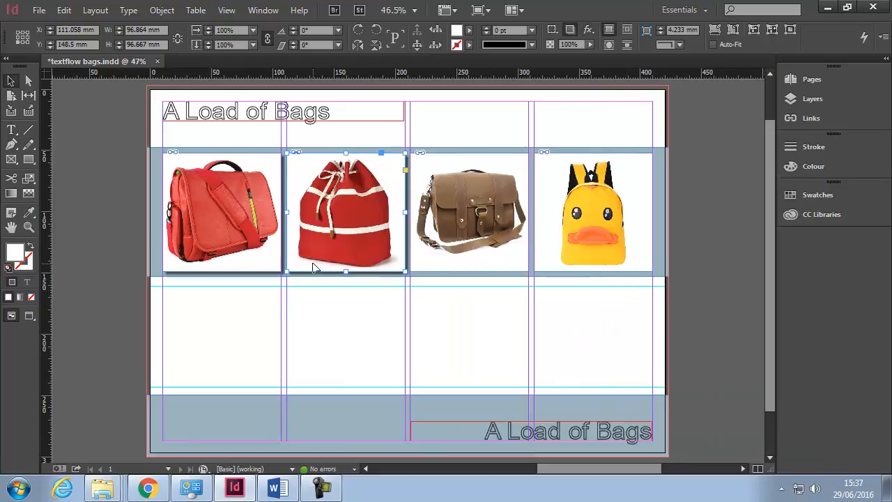
Apply the default Drop Shadow to the brown leather bag and yellow duck backpack pictures together, and deselect them
click(481, 218)
click(488, 162)
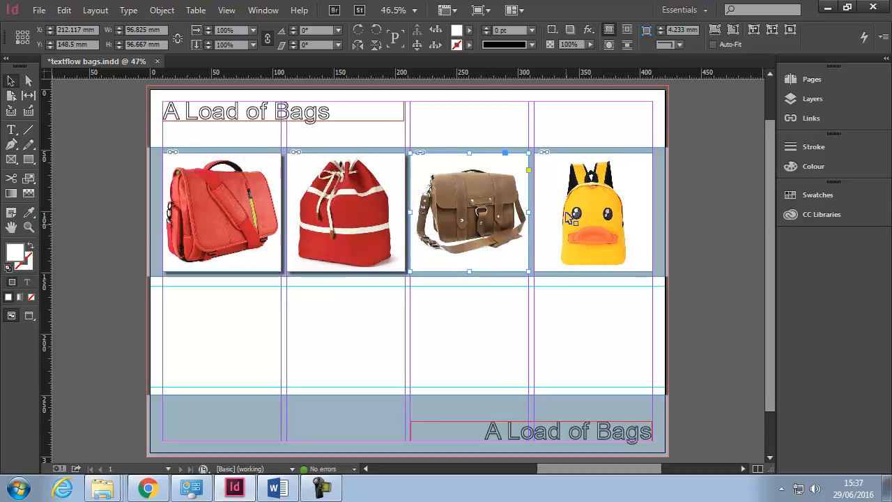
shift+click(557, 162)
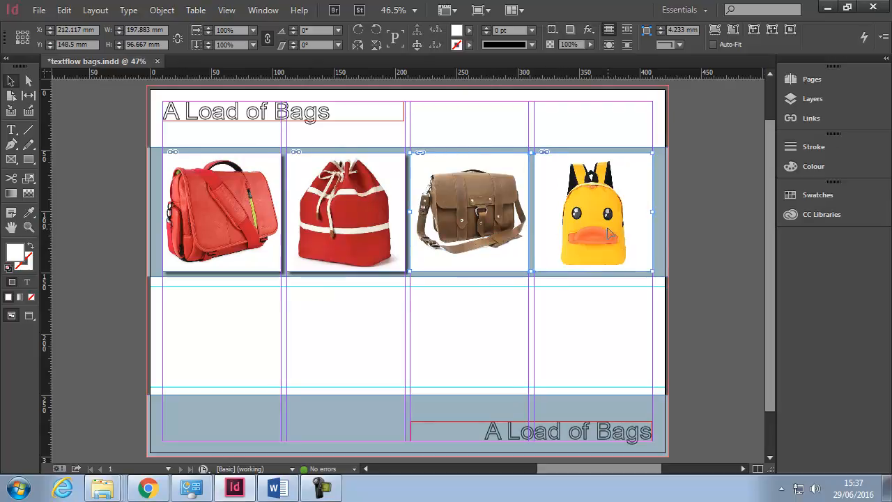
click(589, 30)
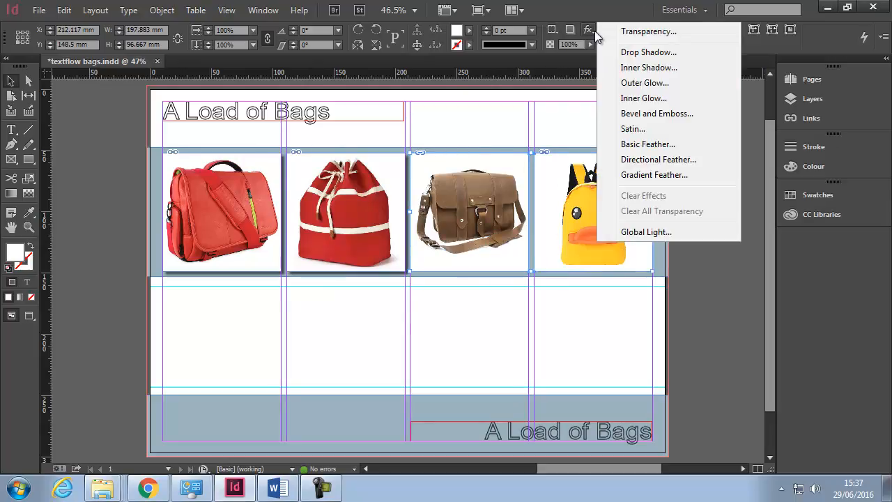
click(648, 52)
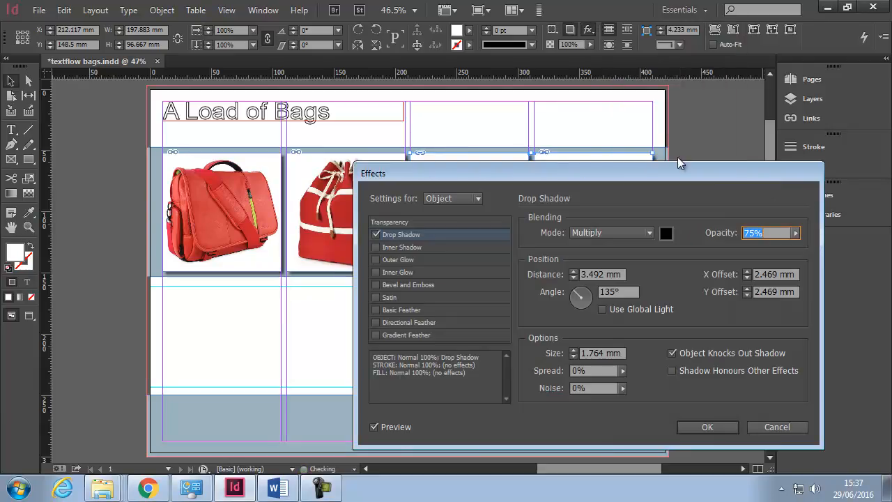
click(718, 425)
click(693, 282)
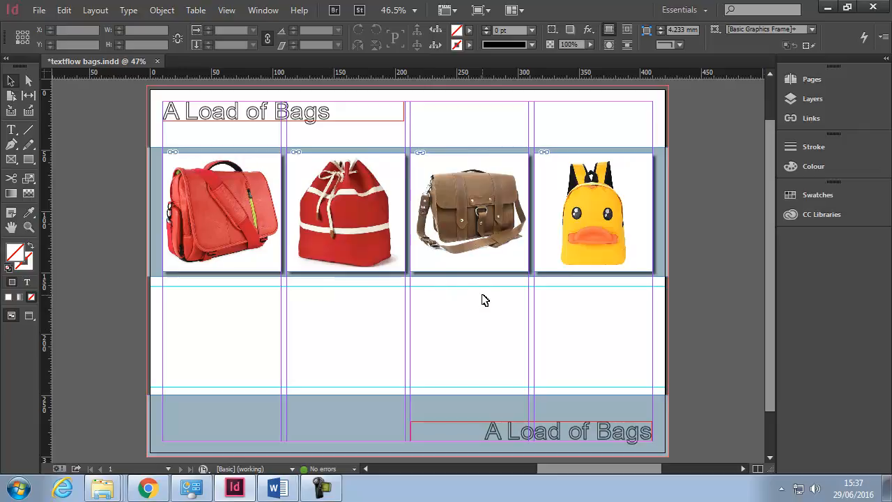
Make the text layer active and load Bags.docx from the Workshop Files folder for placing
click(808, 98)
click(697, 84)
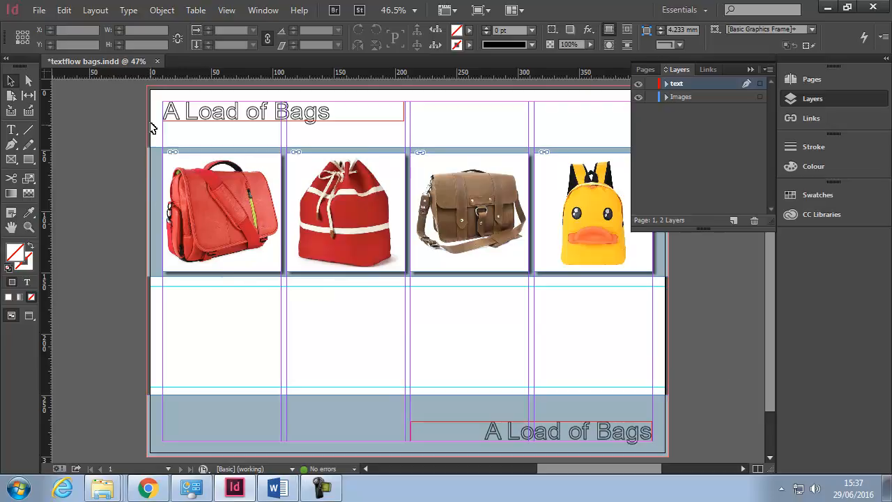
click(39, 10)
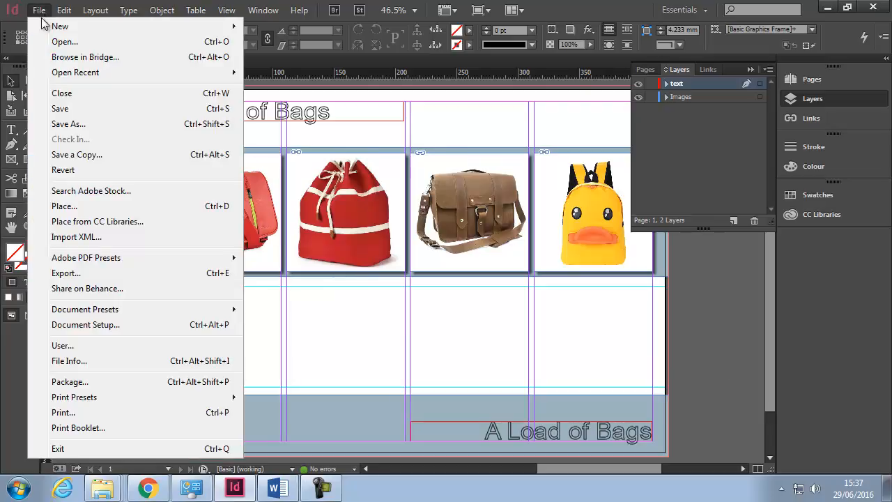
click(72, 210)
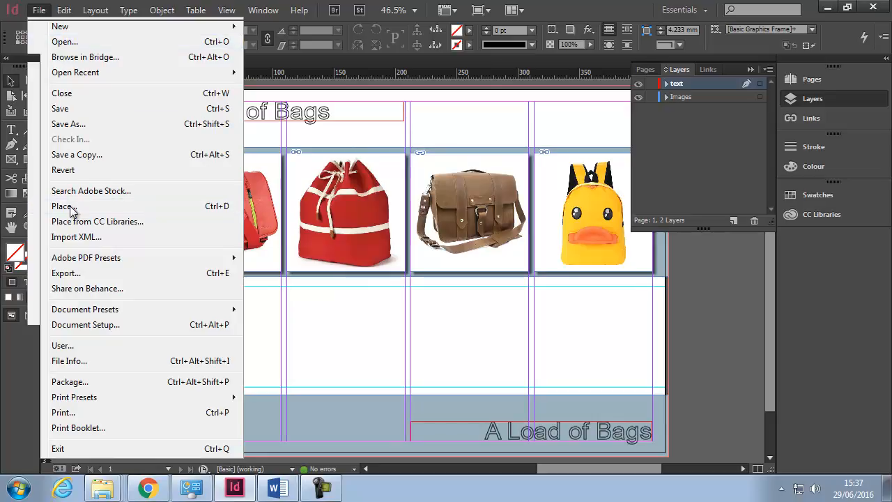
click(390, 200)
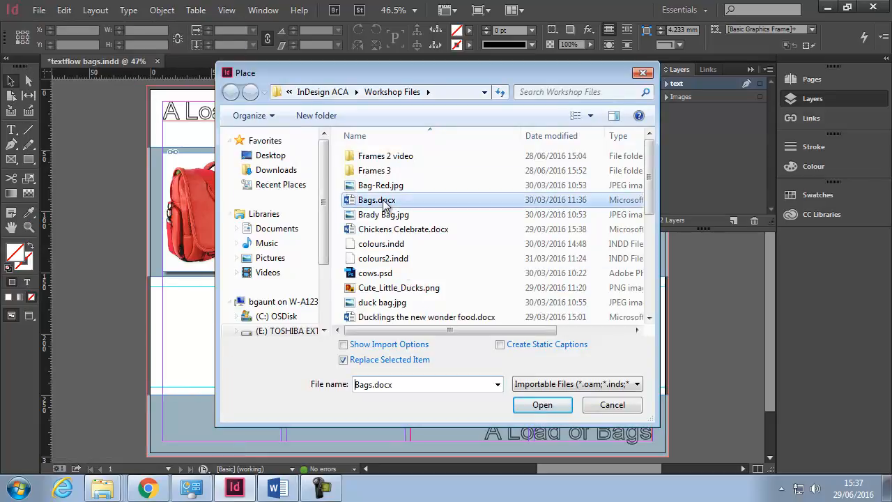
click(545, 404)
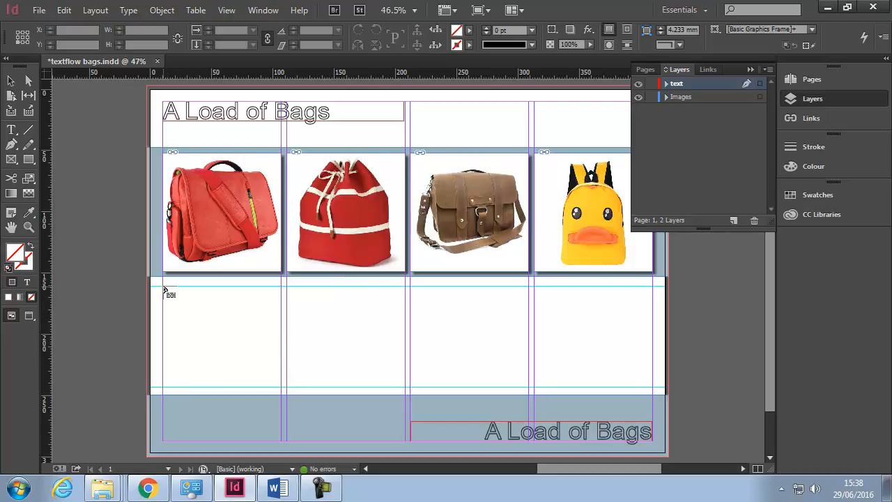
Flow the loaded text through four linked frames, one per column below the pictures between the guides, each about 96 by 82.5 mm
drag(164, 287, 281, 388)
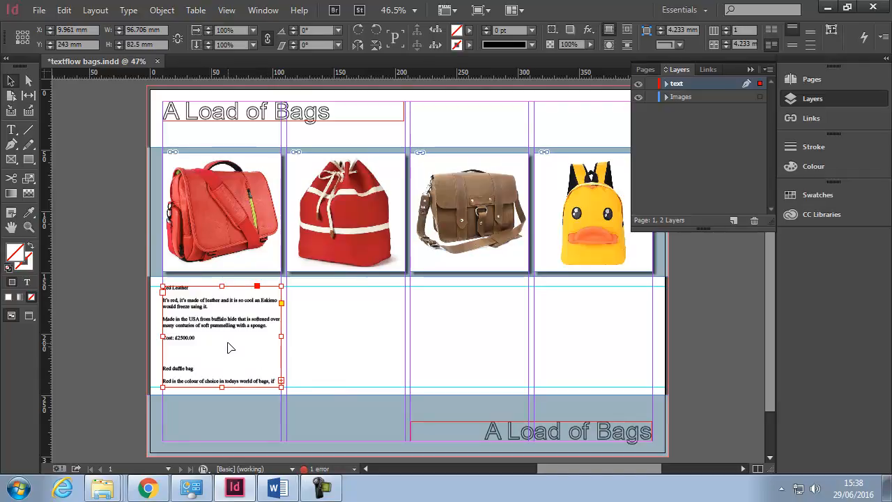
click(282, 382)
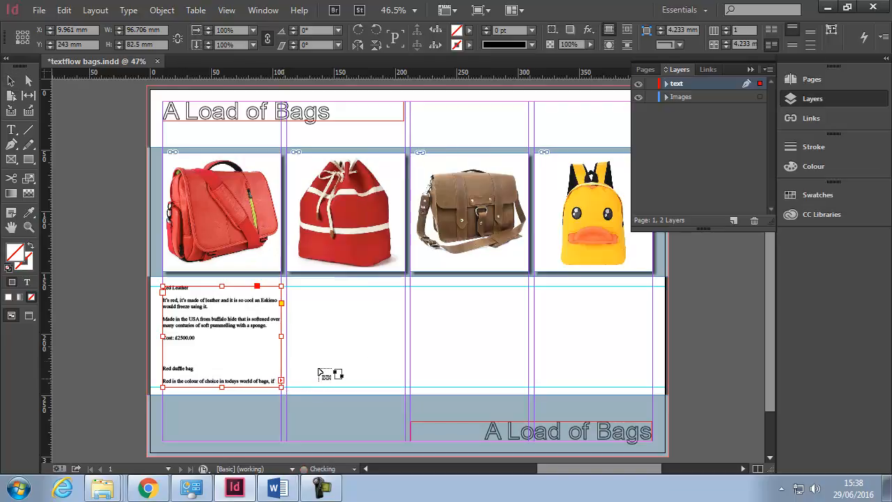
drag(288, 286, 404, 388)
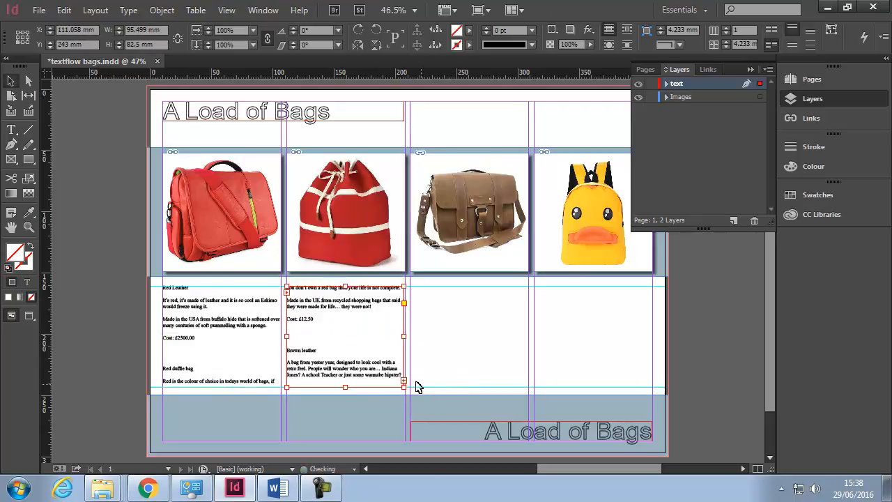
key(f)
drag(411, 286, 529, 387)
click(529, 380)
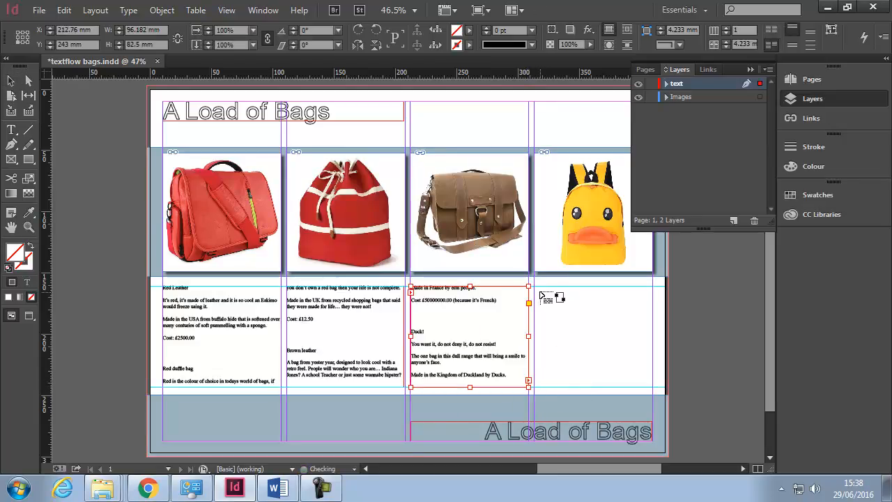
drag(536, 287, 655, 387)
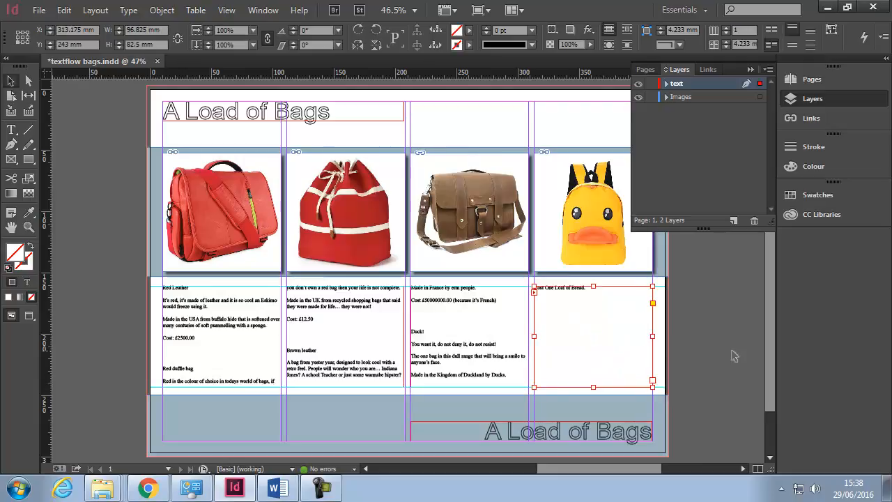
Insert blank lines before the "Red duffle bag" heading to push it to the top of the second column
click(28, 228)
drag(142, 229, 376, 453)
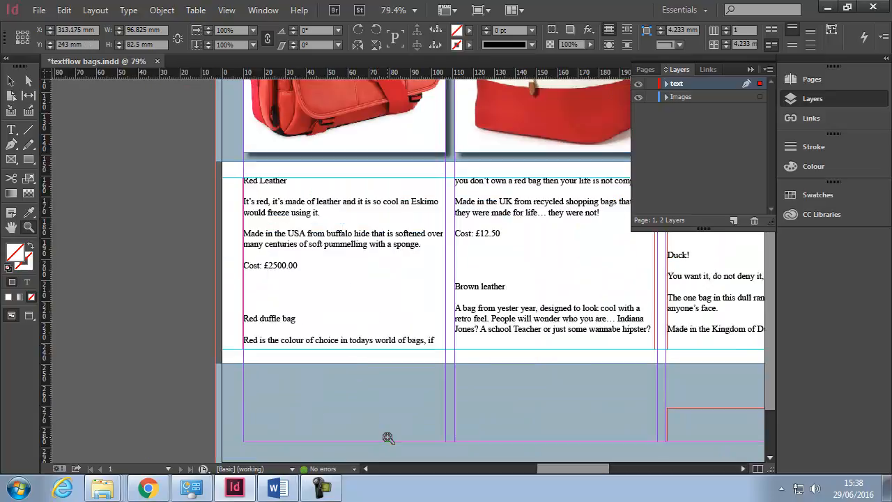
click(12, 129)
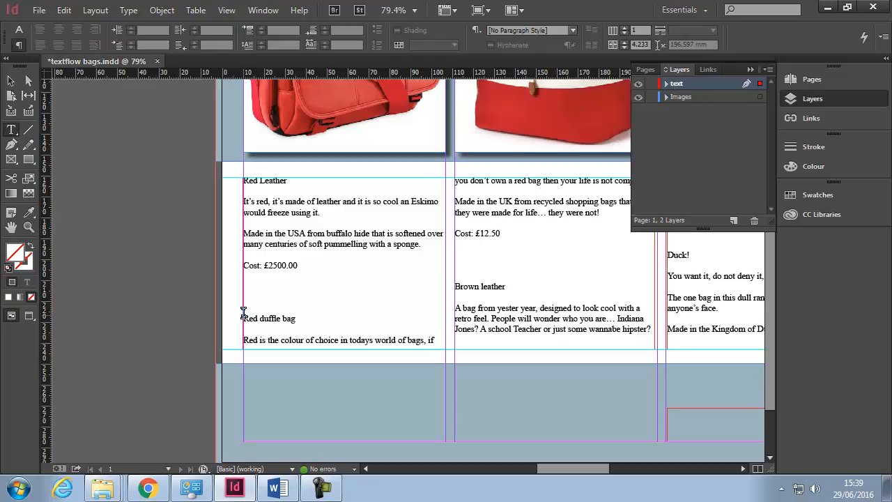
click(323, 303)
key(Return)
key(Return)
key(Return)
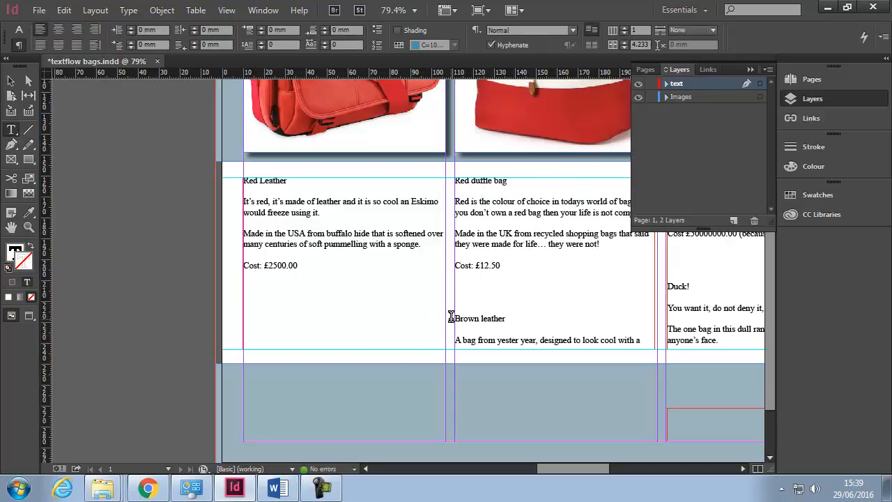
Insert blank lines before the "Brown leather" heading to push it to the top of the third column
key(Return)
key(Return)
key(Return)
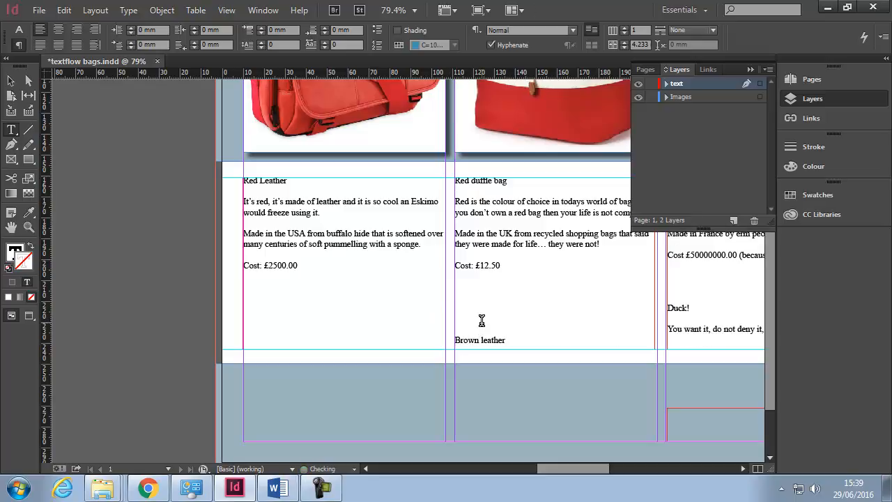
Insert blank lines before the "Duck!" heading to push it to the top of the fourth column, and show the whole page
drag(567, 467, 611, 469)
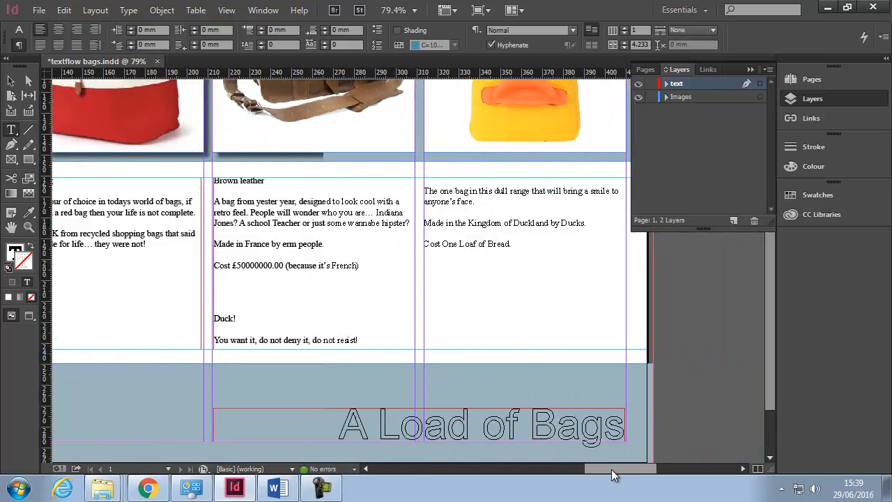
click(216, 318)
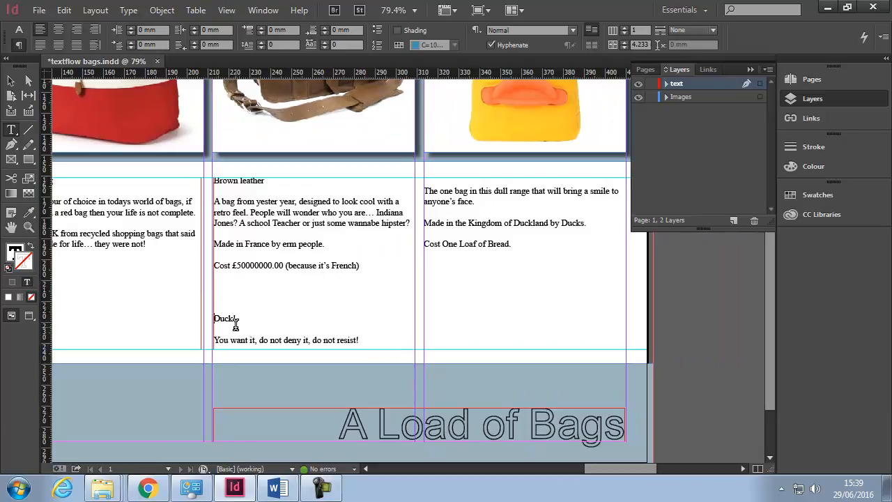
key(Return)
key(Return)
key(Return)
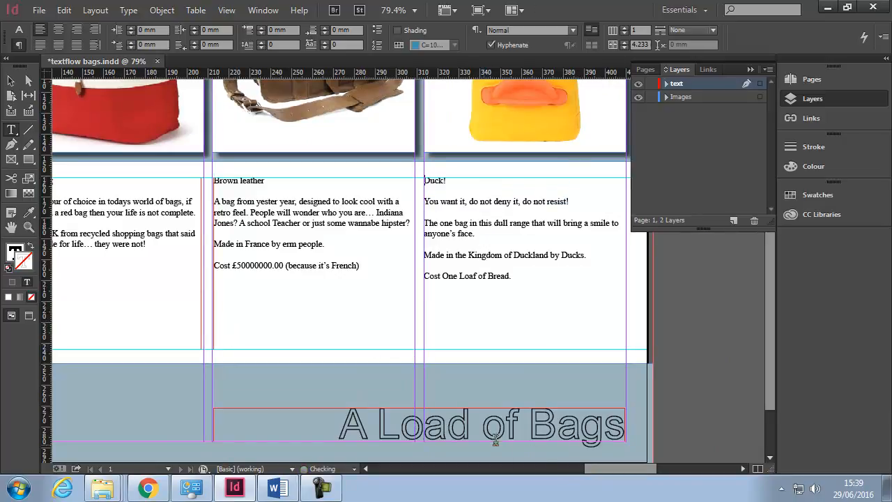
drag(601, 466, 572, 467)
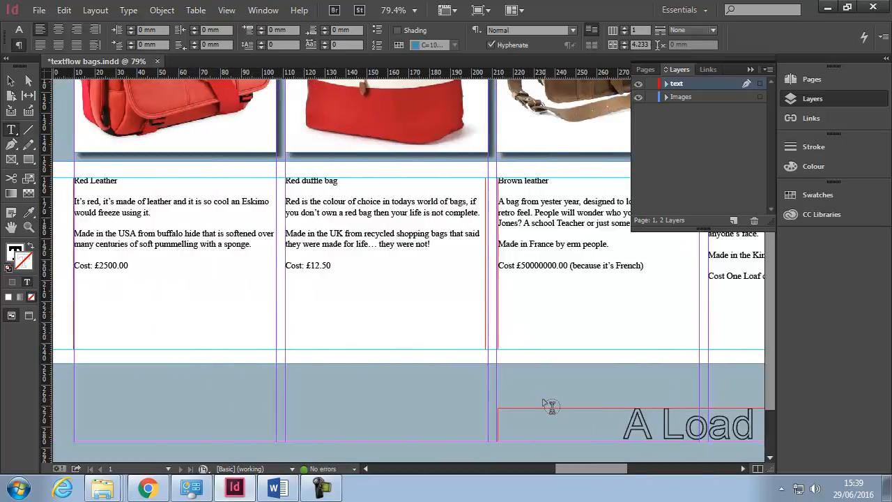
double_click(11, 227)
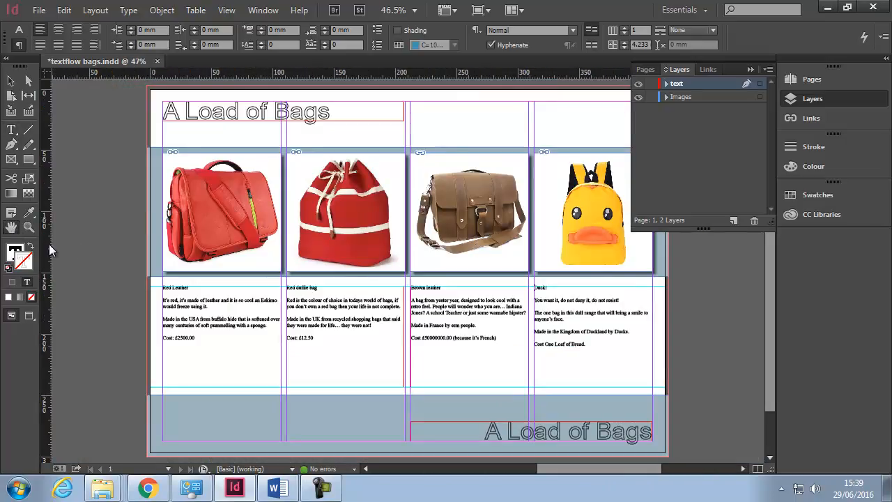